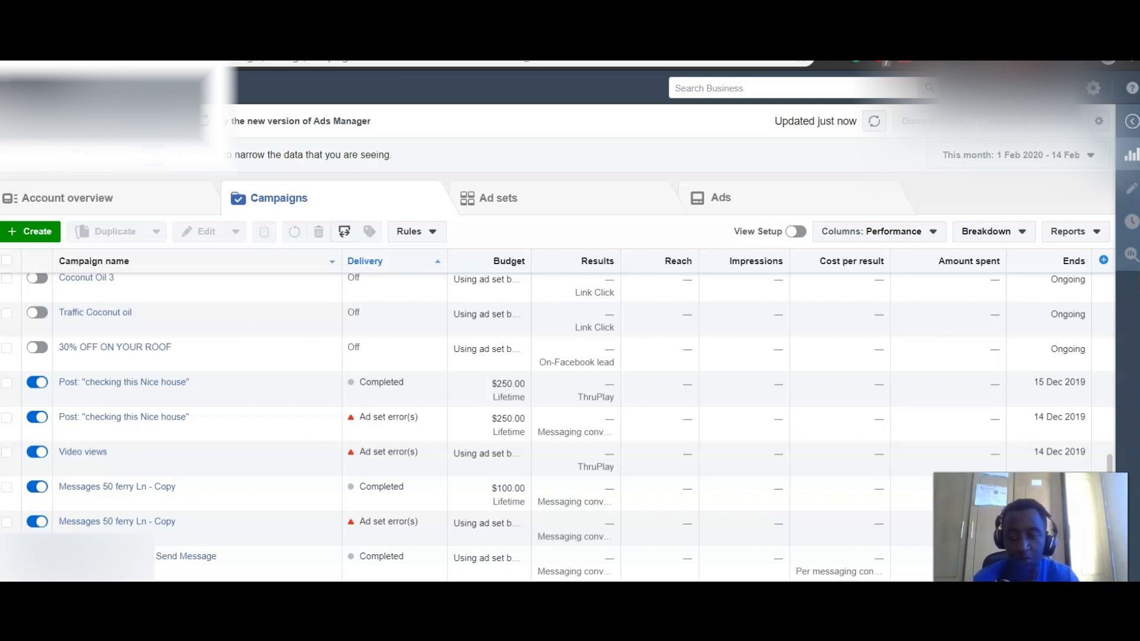
Step: Switch to the animkaker pics folder and look through the exterior and interior photos of the blue house
{"action": "mouse_move", "coordinate": [266, 639]}
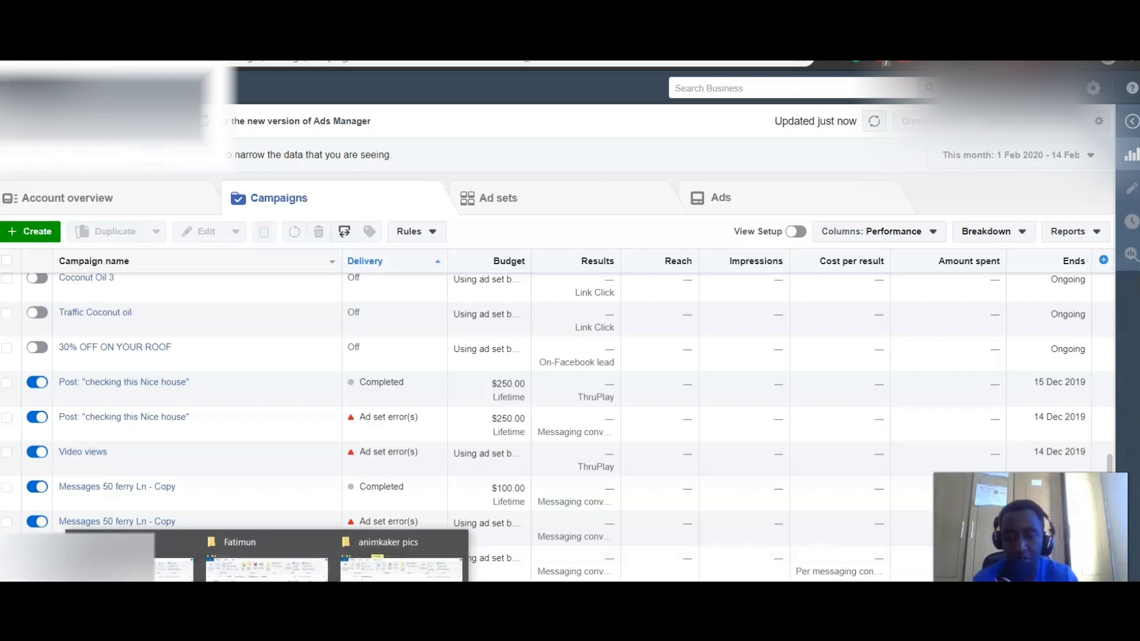
{"action": "left_click", "coordinate": [401, 568]}
{"action": "left_click", "coordinate": [542, 226]}
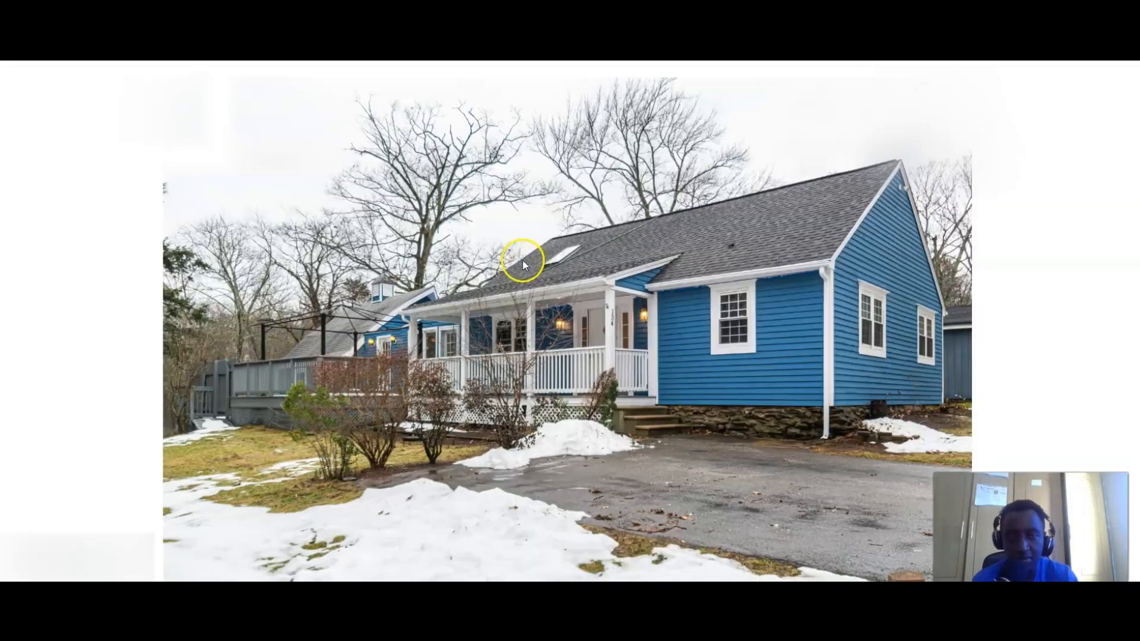
{"action": "left_click", "coordinate": [1111, 348]}
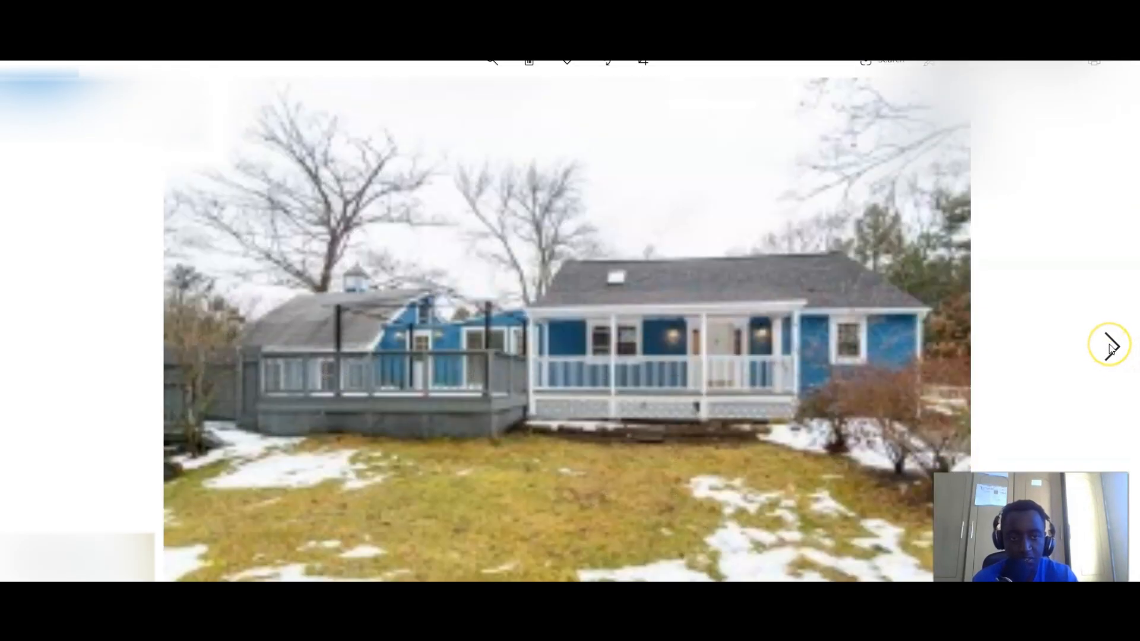
{"action": "left_click", "coordinate": [1110, 348]}
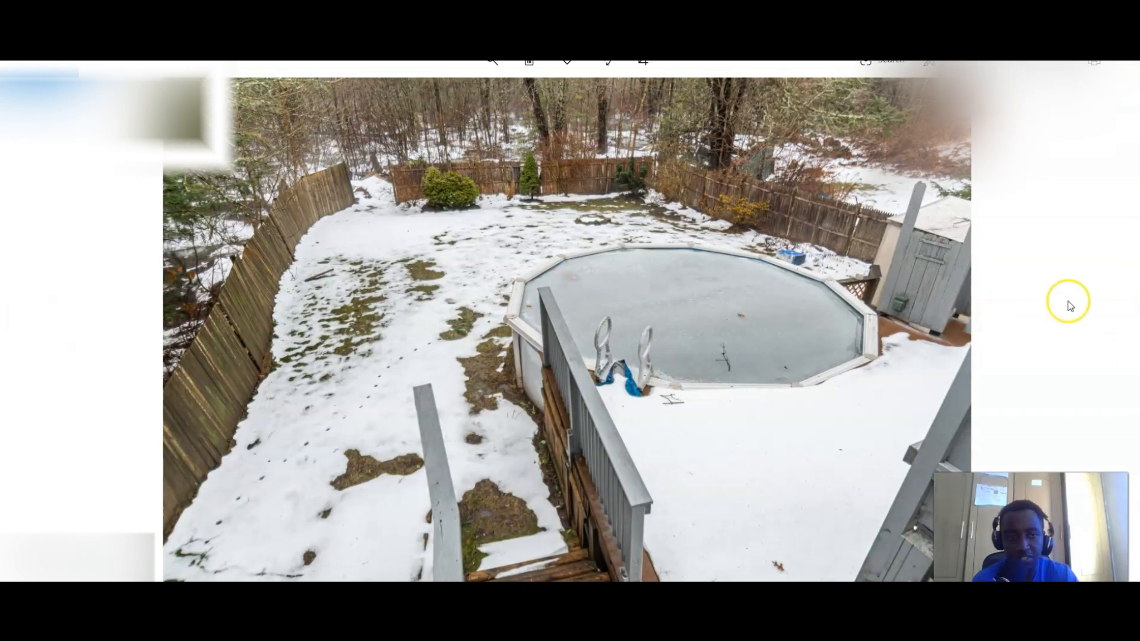
{"action": "left_click", "coordinate": [1118, 343]}
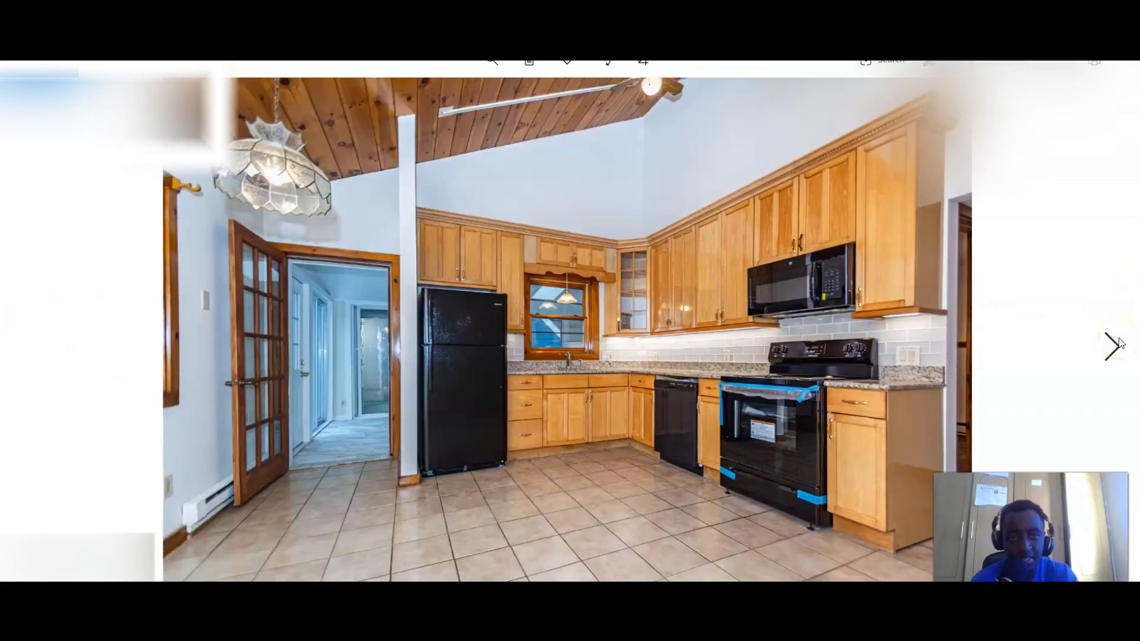
{"action": "left_click", "coordinate": [1120, 342]}
{"action": "left_click", "coordinate": [1119, 343]}
{"action": "left_click", "coordinate": [1119, 343]}
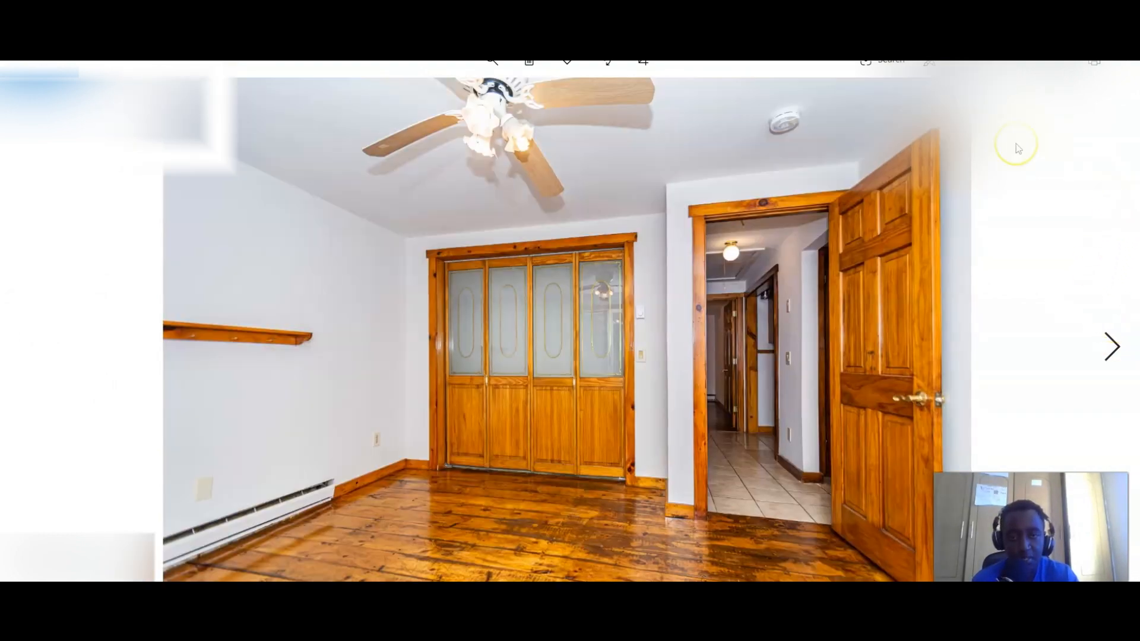
{"action": "left_click", "coordinate": [1111, 342]}
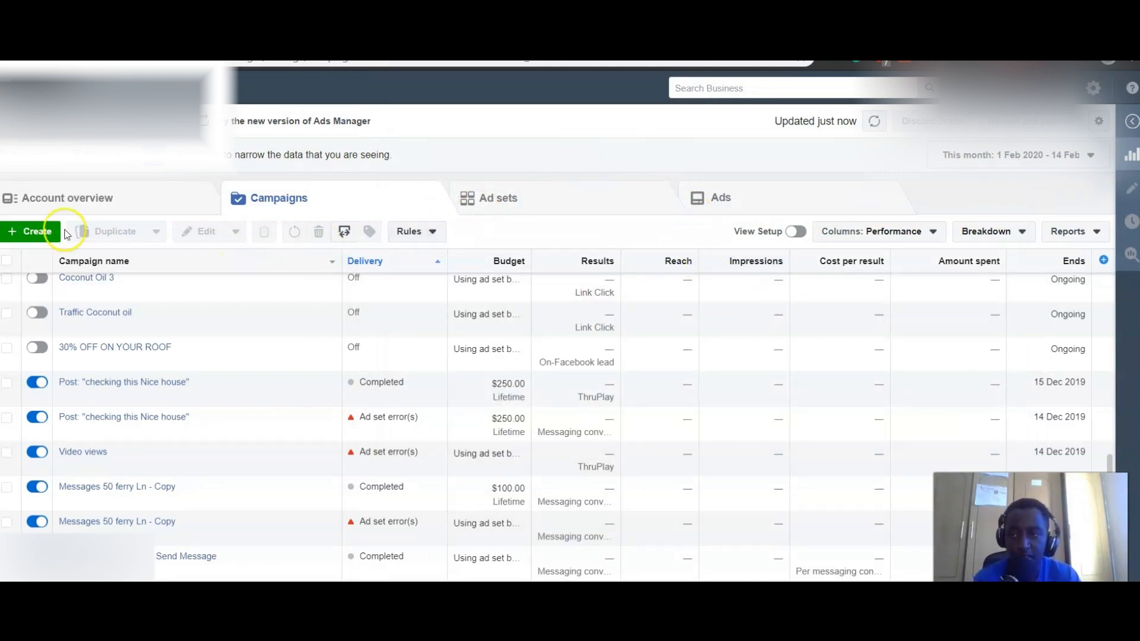
Step: Start a new campaign in Ads Manager and declare it as a special ad category campaign for Housing
{"action": "left_click", "coordinate": [37, 233]}
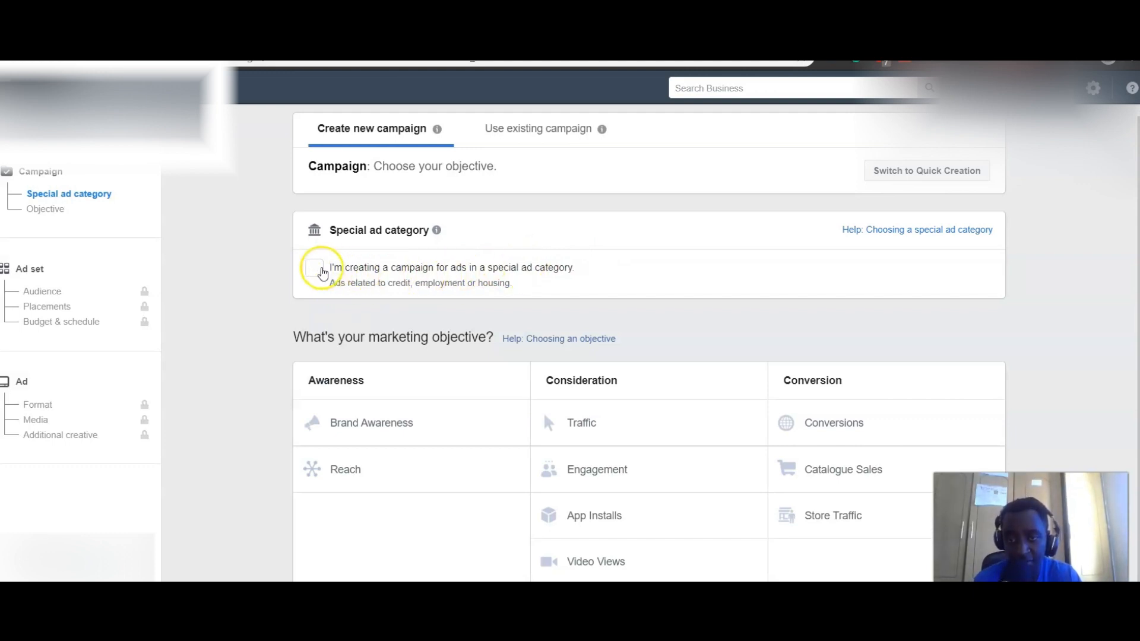
{"action": "left_click", "coordinate": [318, 270]}
{"action": "left_click", "coordinate": [573, 324]}
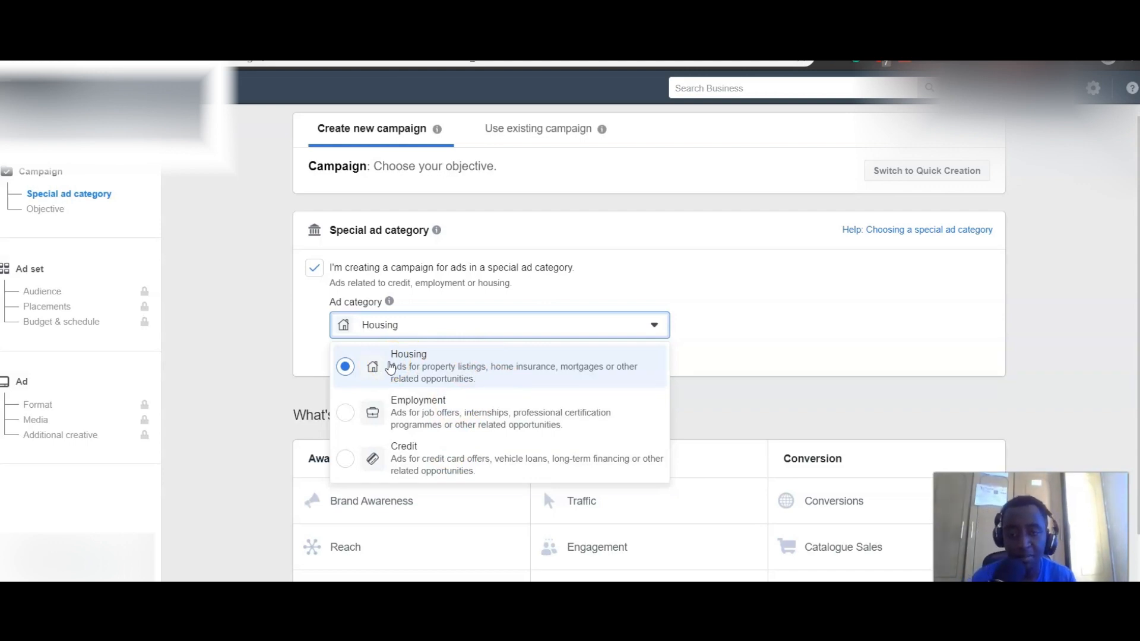
{"action": "left_click", "coordinate": [391, 367]}
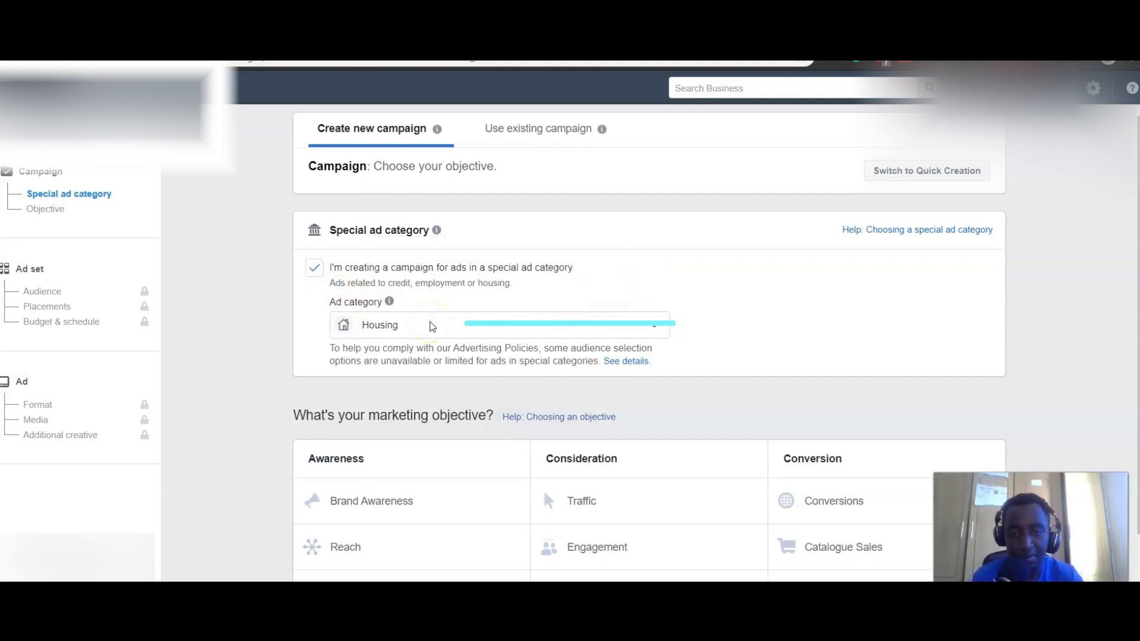
{"action": "scroll", "coordinate": [673, 302], "scroll_direction": "down", "scroll_amount": 2}
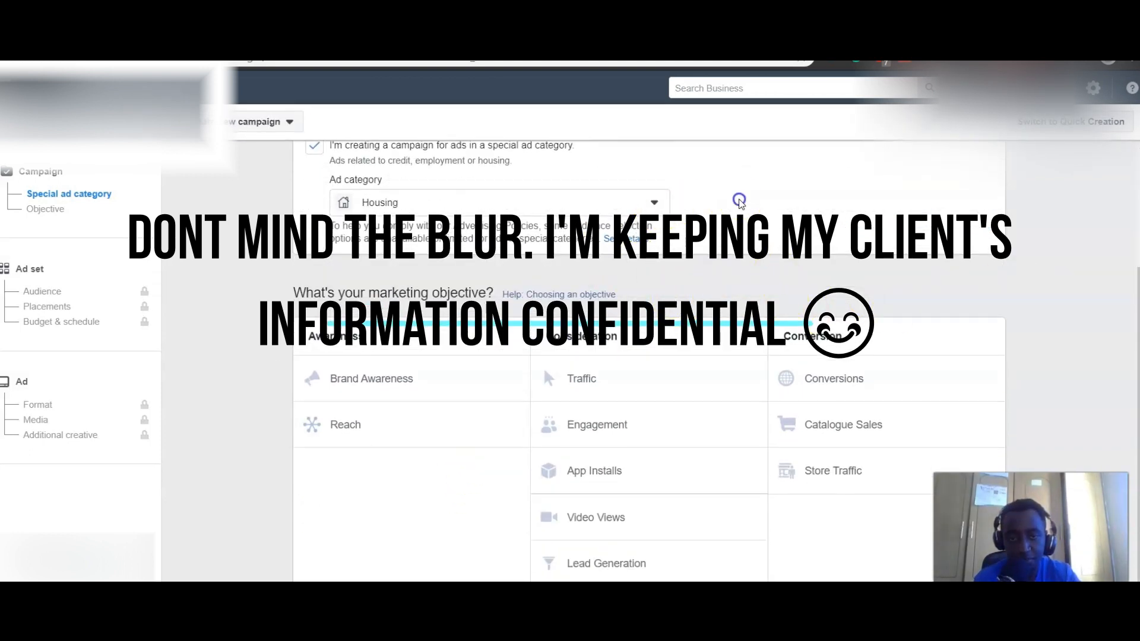
{"action": "left_click_drag", "start_coordinate": [739, 201], "coordinate": [741, 232]}
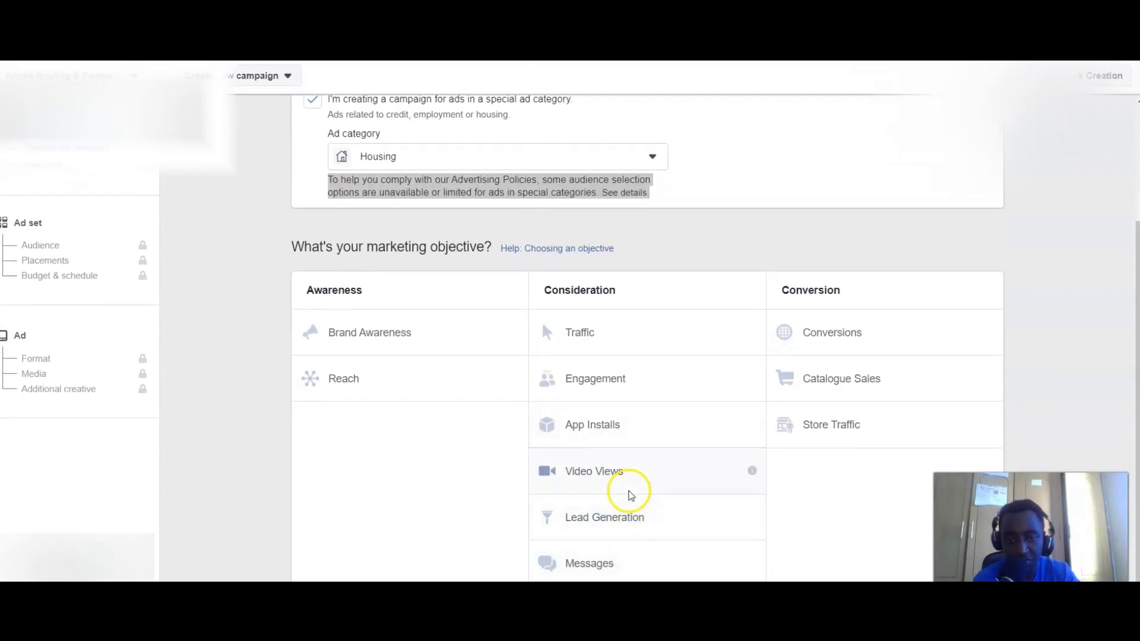
Step: Choose Lead Generation as the campaign's marketing objective and continue to the ad set settings
{"action": "left_click", "coordinate": [626, 522]}
{"action": "scroll", "coordinate": [637, 515], "scroll_direction": "up", "scroll_amount": 2}
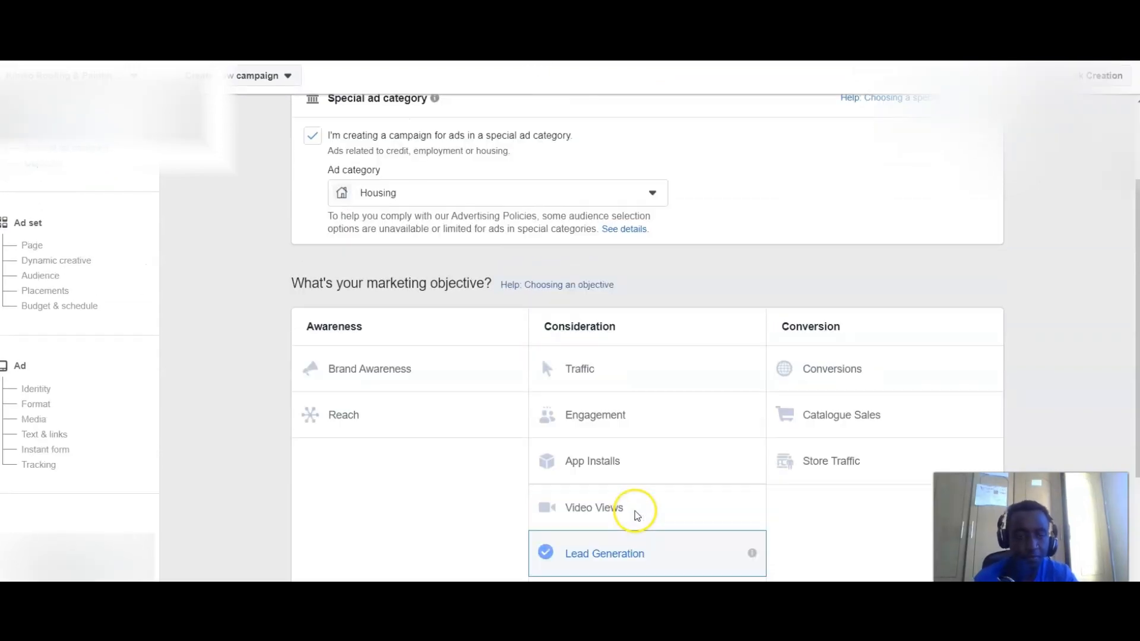
{"action": "scroll", "coordinate": [636, 516], "scroll_direction": "down", "scroll_amount": 1}
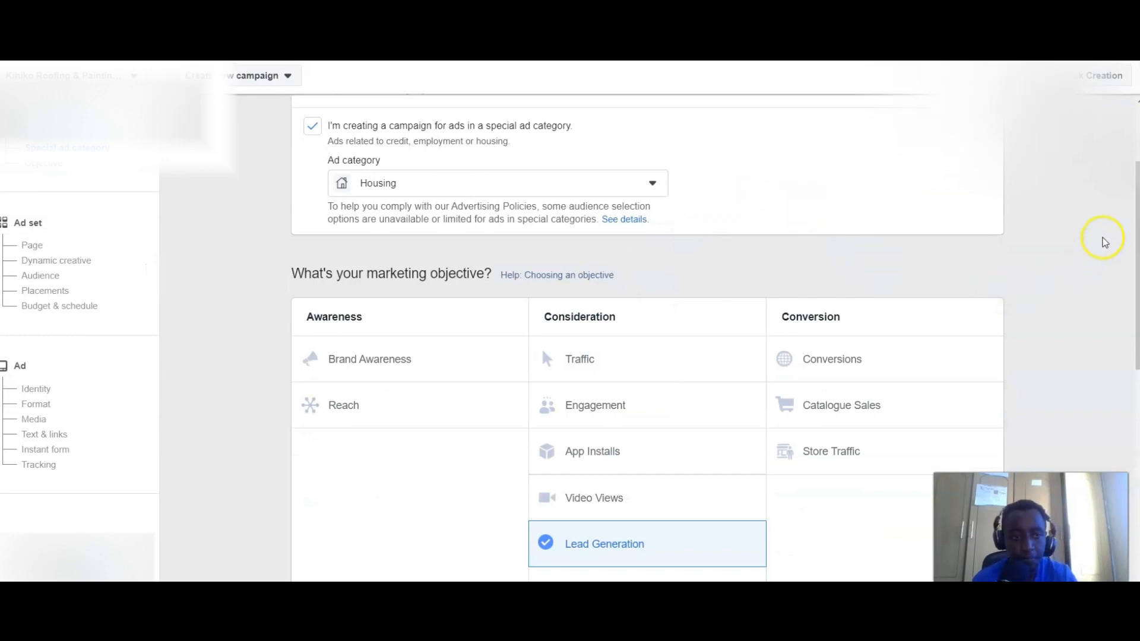
{"action": "left_click_drag", "start_coordinate": [1131, 228], "coordinate": [1120, 445]}
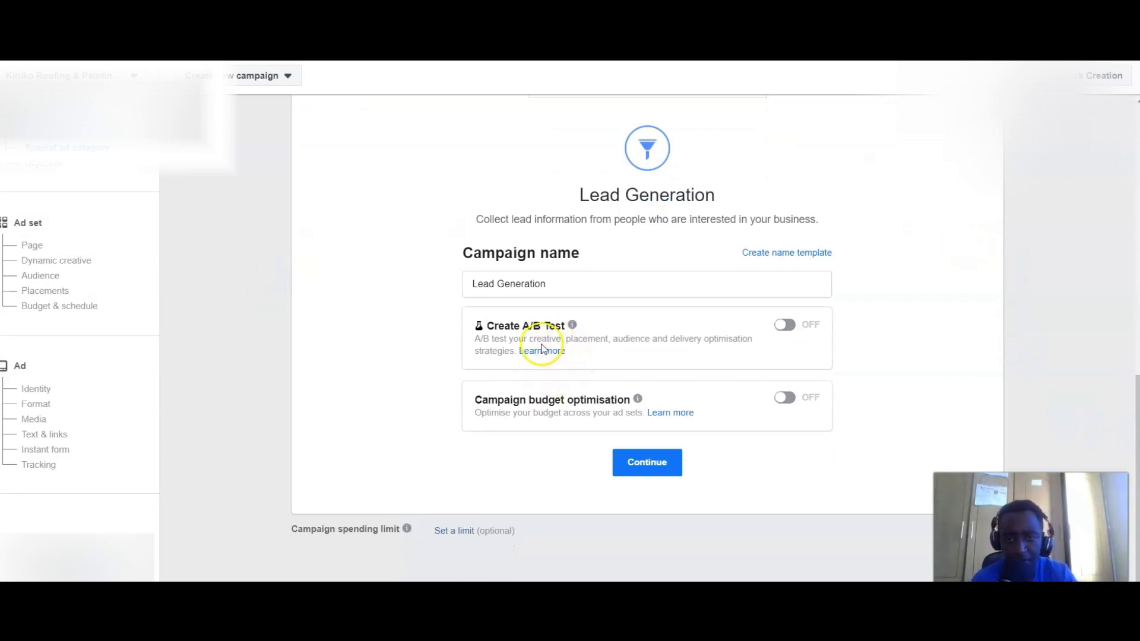
{"action": "left_click", "coordinate": [627, 465]}
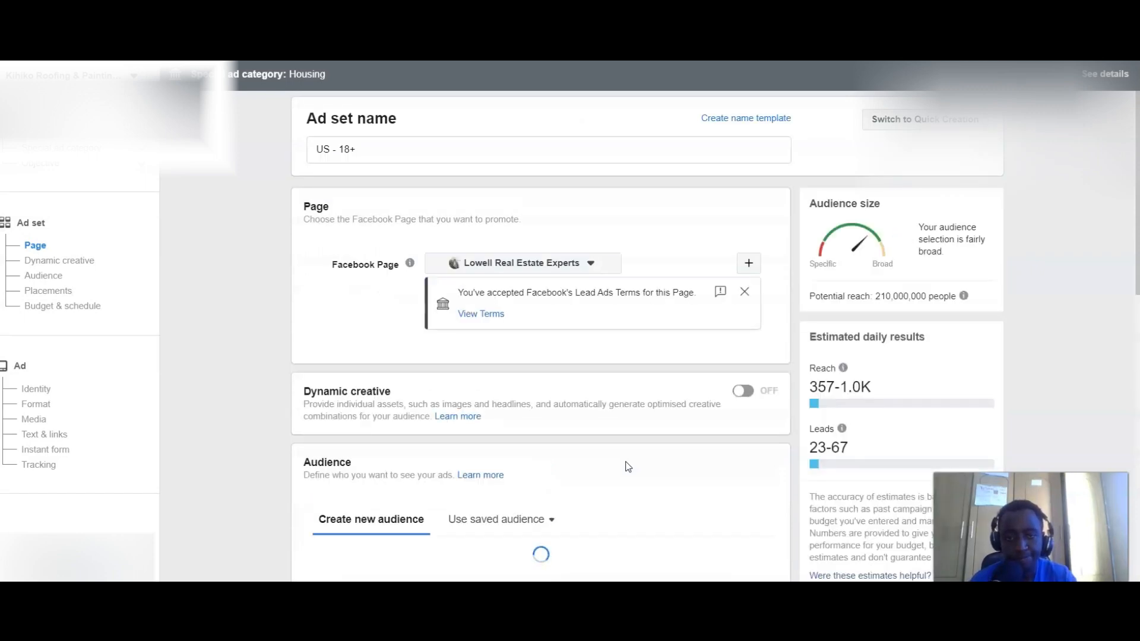
Step: Remove United States from the new audience's targeted locations
{"action": "scroll", "coordinate": [580, 378], "scroll_direction": "down", "scroll_amount": 4}
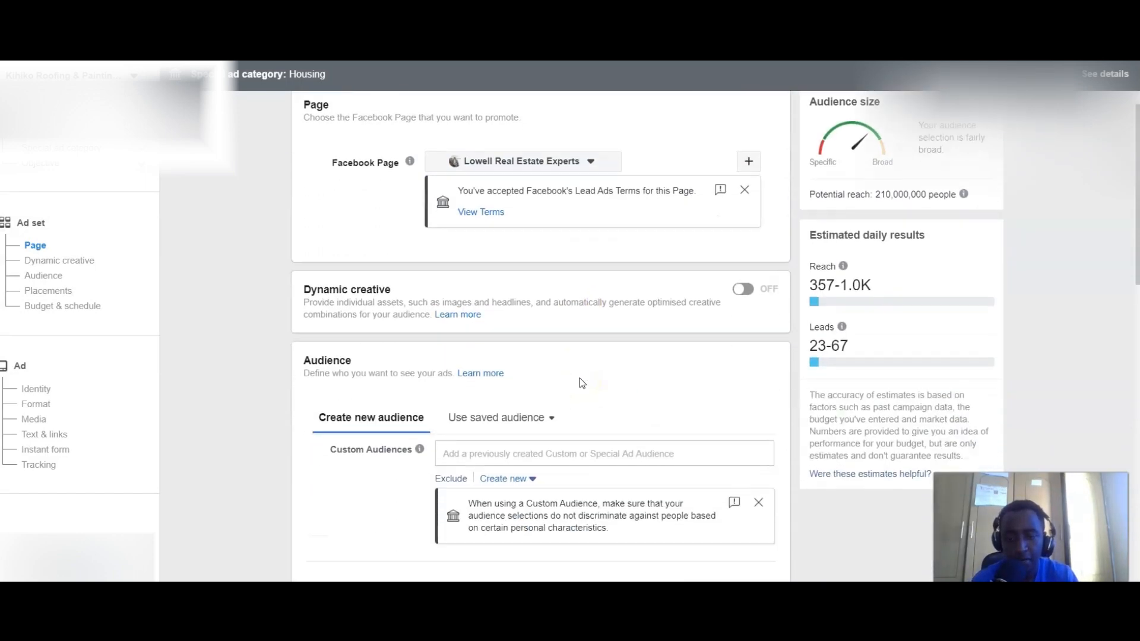
{"action": "scroll", "coordinate": [579, 378], "scroll_direction": "down", "scroll_amount": 1}
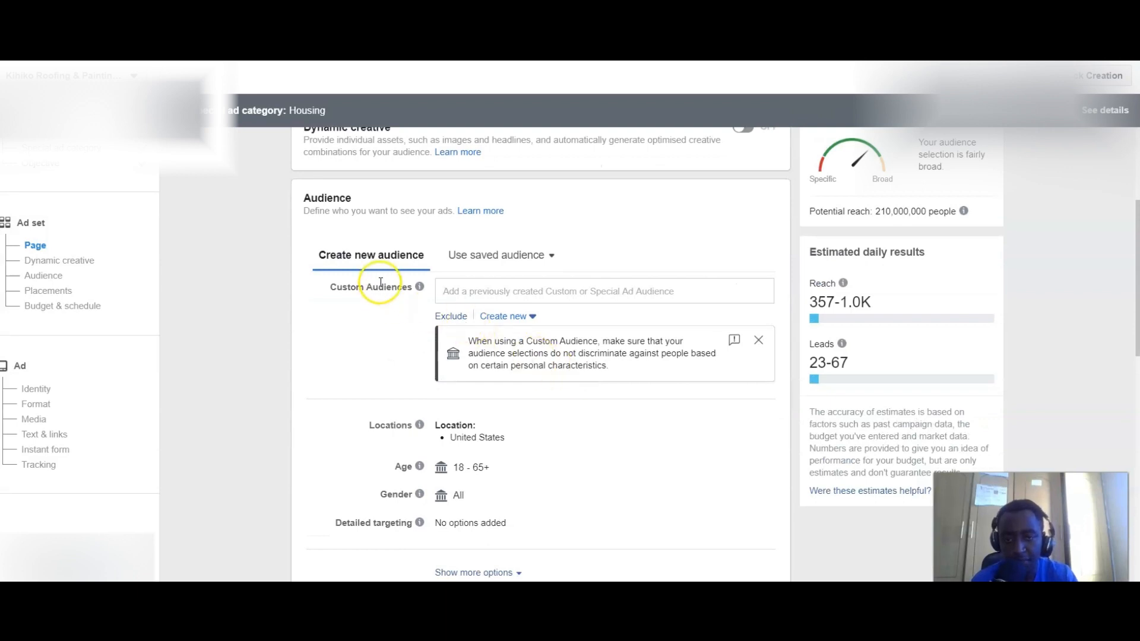
{"action": "scroll", "coordinate": [437, 352], "scroll_direction": "down", "scroll_amount": 3}
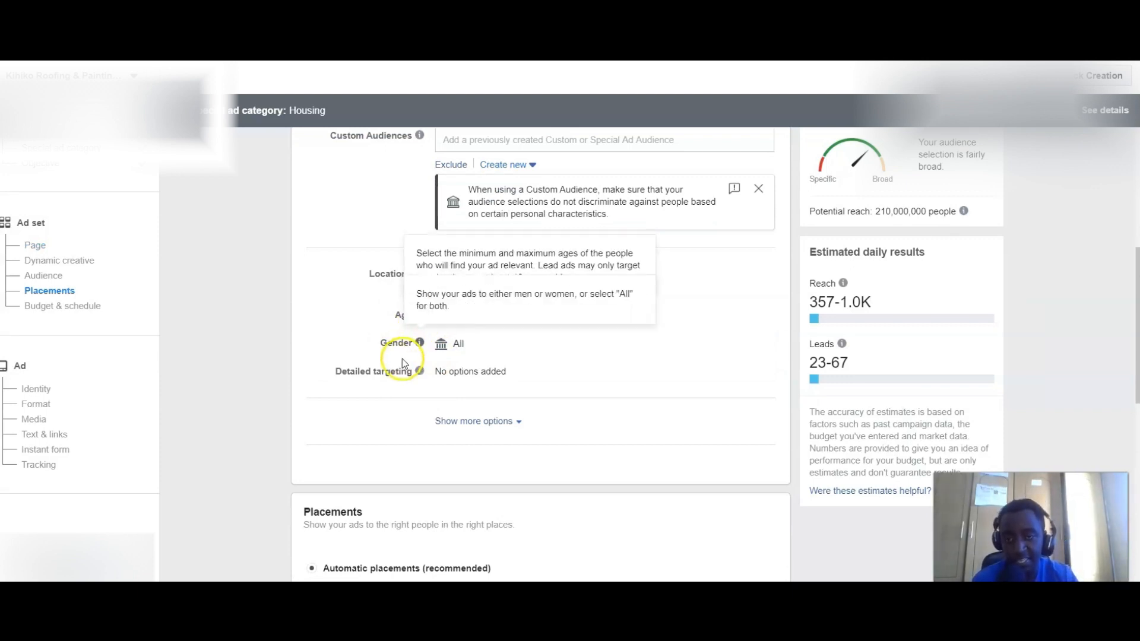
{"action": "mouse_move", "coordinate": [416, 348]}
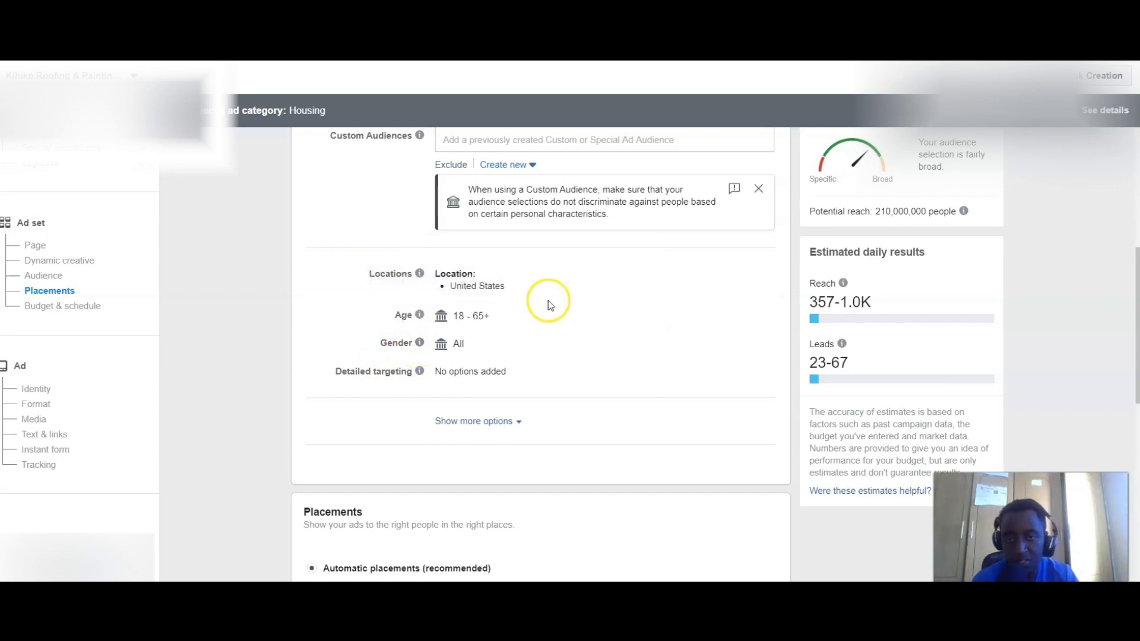
{"action": "scroll", "coordinate": [561, 324], "scroll_direction": "up", "scroll_amount": 1}
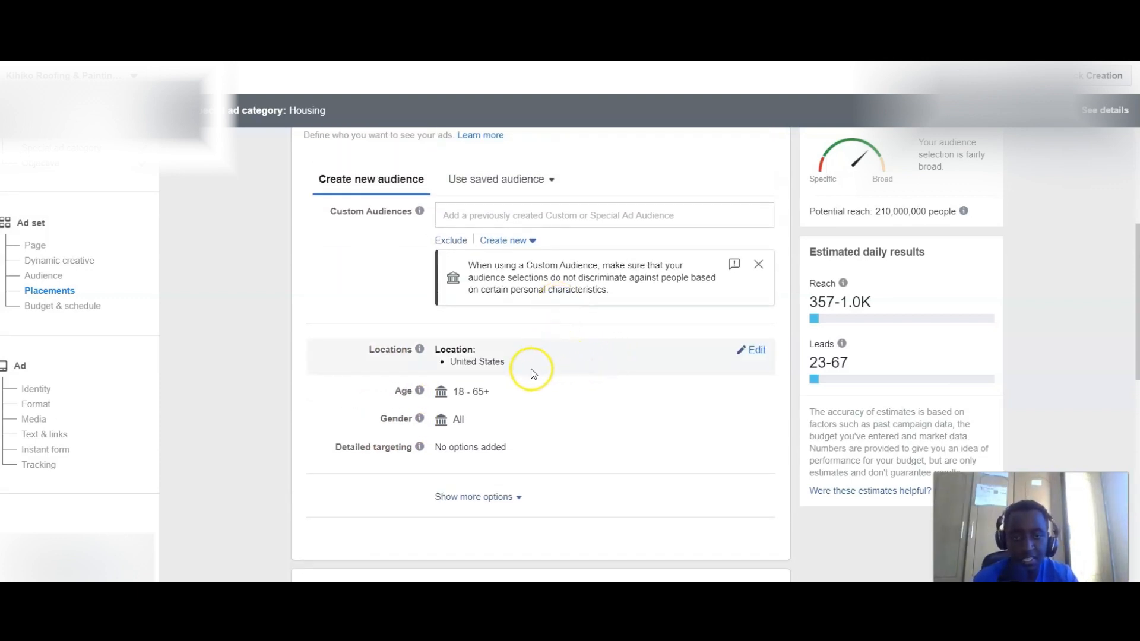
{"action": "left_click", "coordinate": [749, 349]}
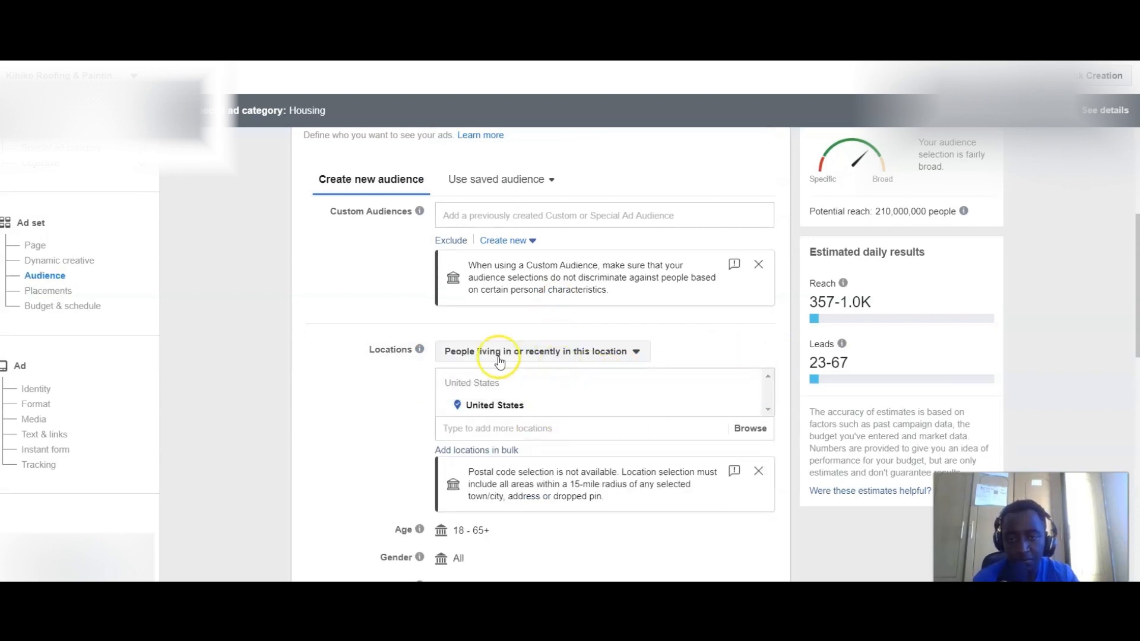
{"action": "left_click", "coordinate": [748, 405]}
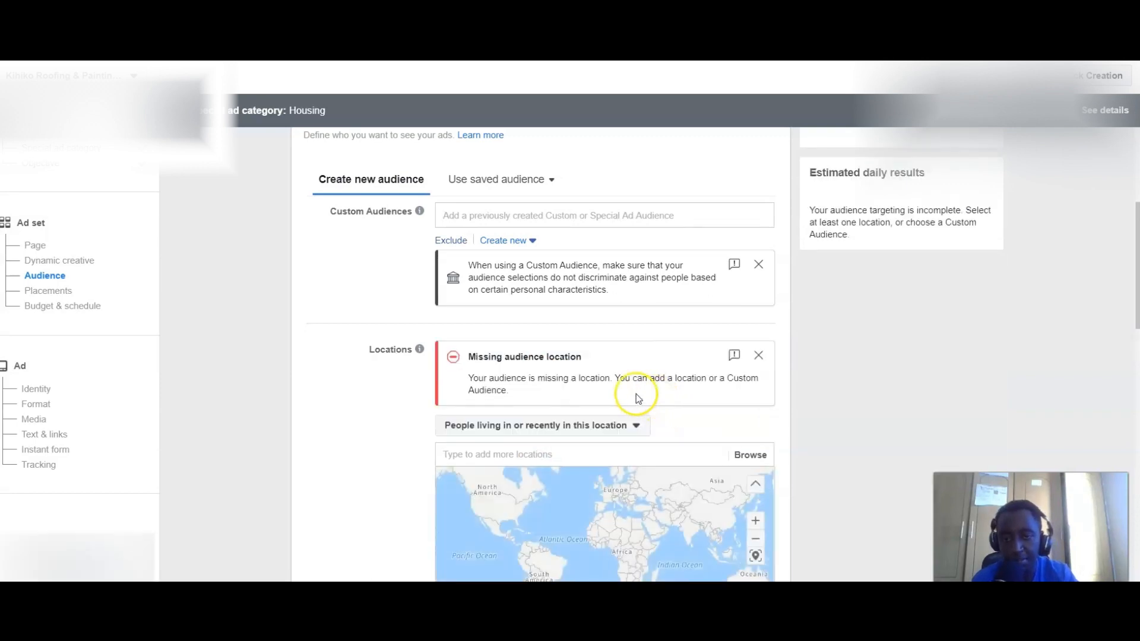
Step: Add Lowell, Massachusetts as the audience location and limit targeting to people living in this location
{"action": "scroll", "coordinate": [589, 439], "scroll_direction": "down", "scroll_amount": 2}
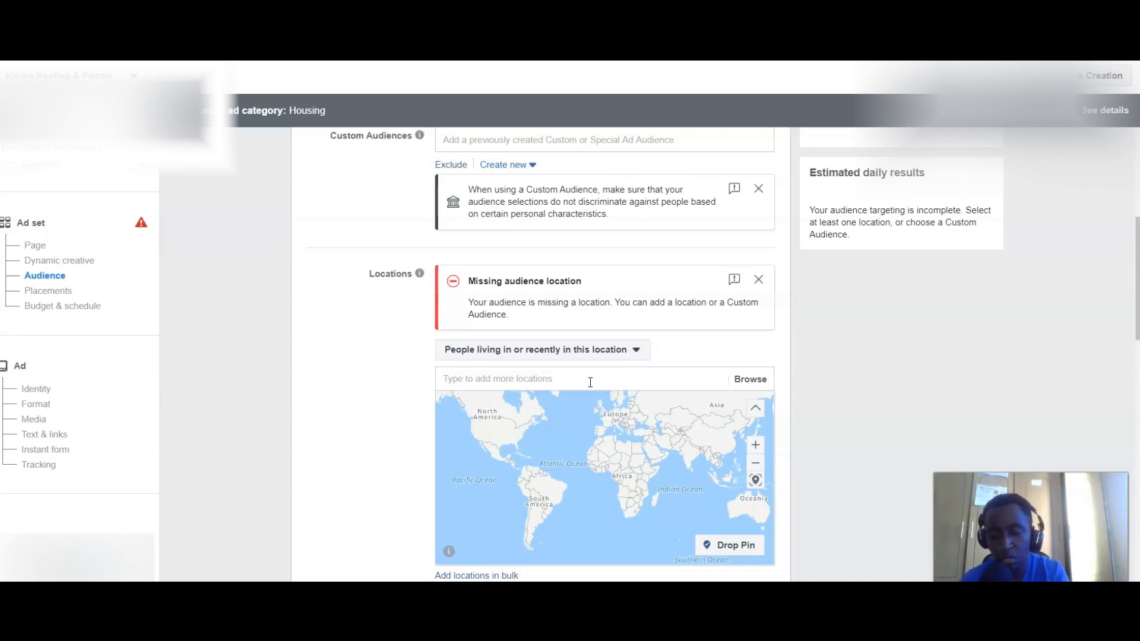
{"action": "left_click", "coordinate": [590, 382]}
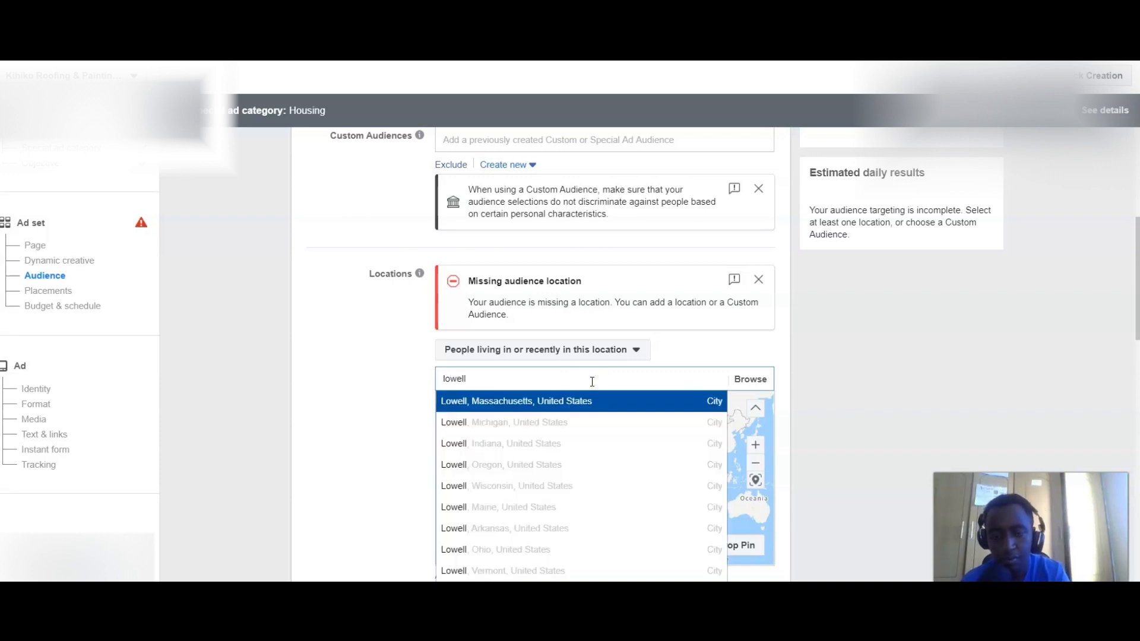
{"action": "left_click", "coordinate": [656, 402]}
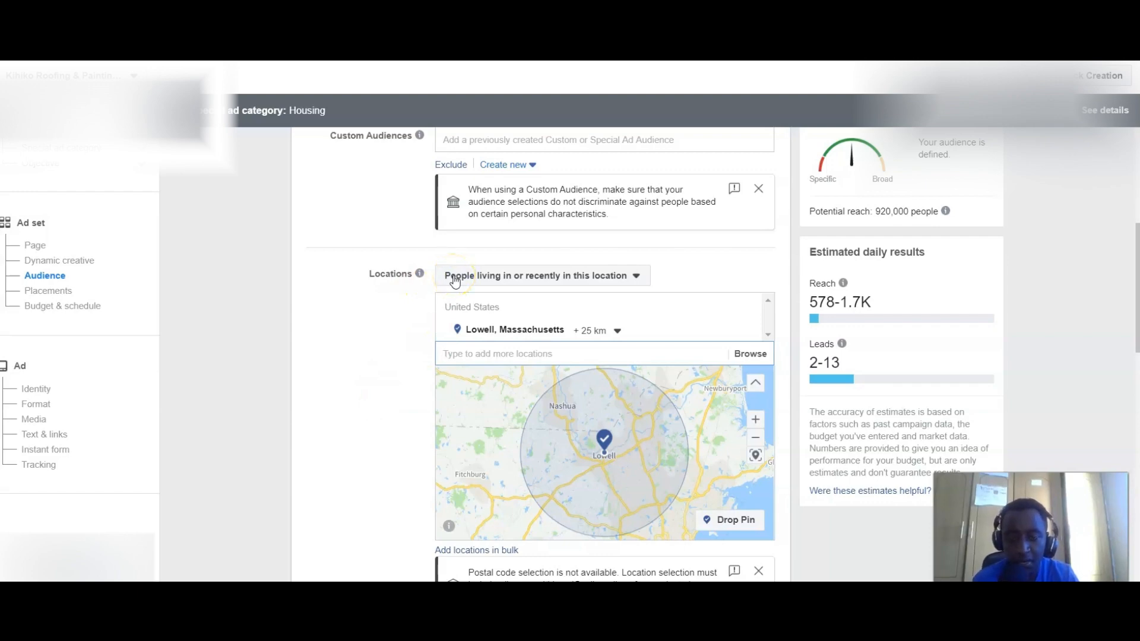
{"action": "left_click", "coordinate": [482, 278]}
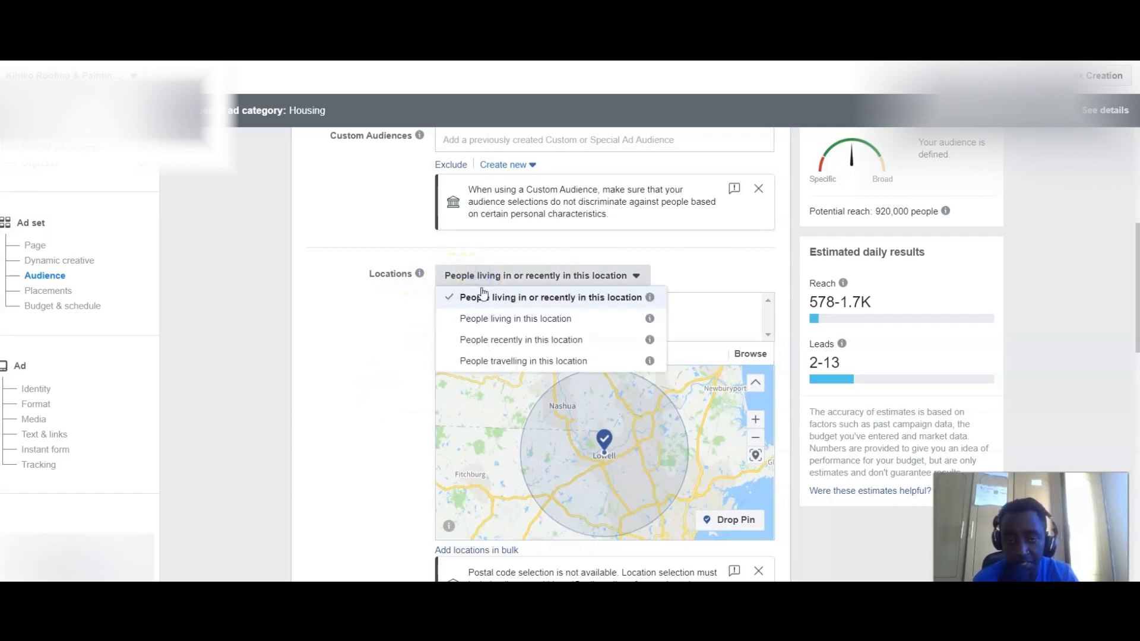
{"action": "left_click", "coordinate": [484, 319]}
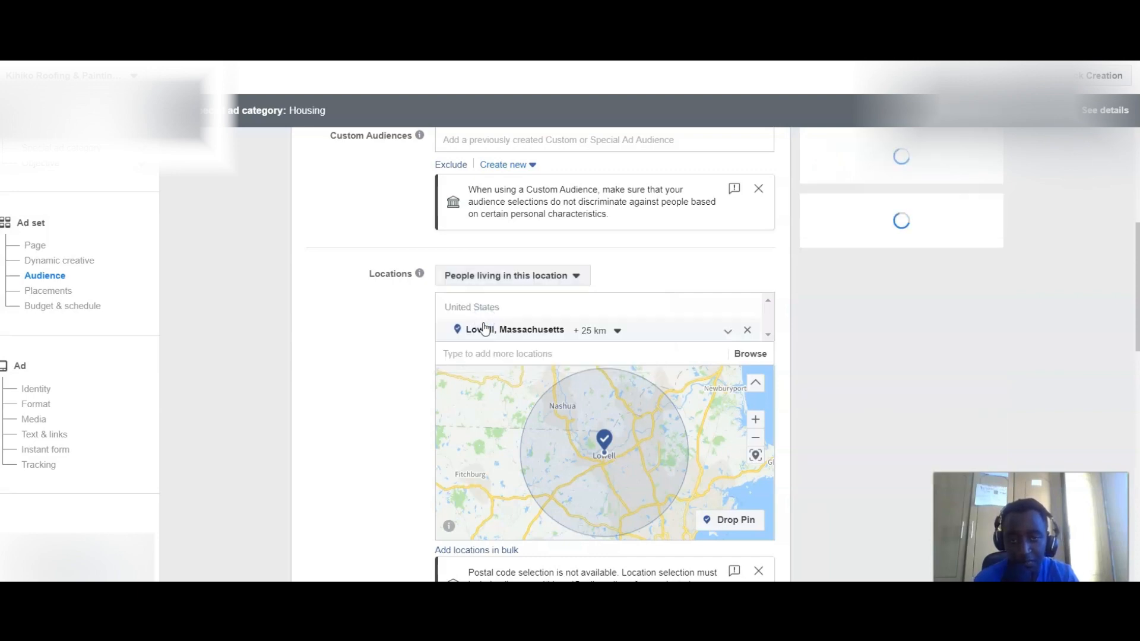
Step: Add the interest First-time home buyer grant to the audience's detailed targeting
{"action": "scroll", "coordinate": [381, 391], "scroll_direction": "down", "scroll_amount": 5}
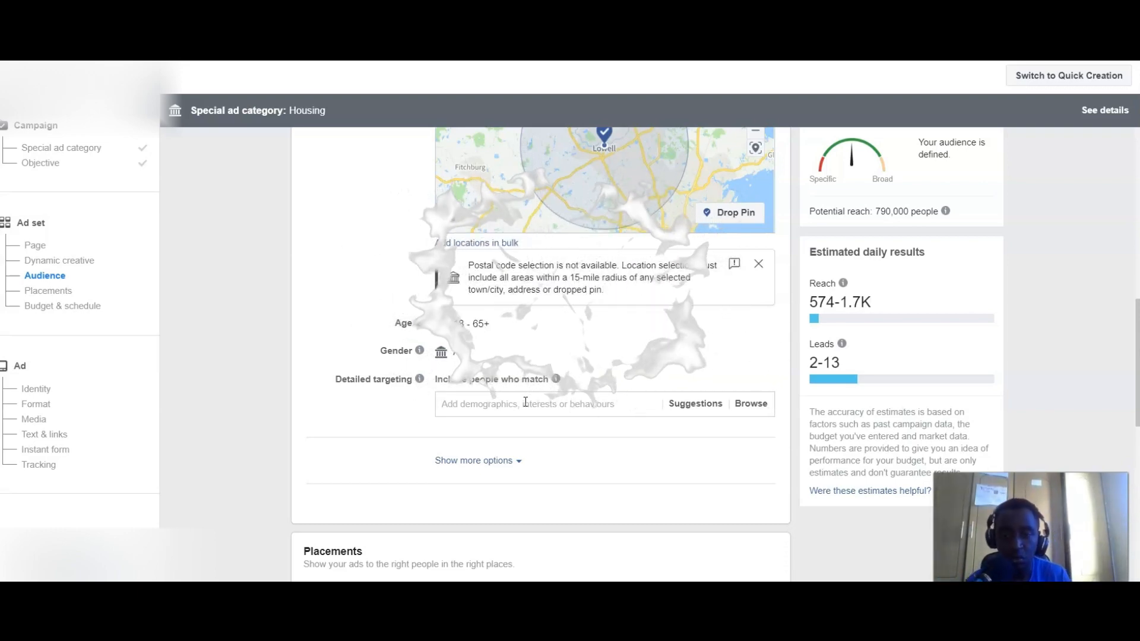
{"action": "left_click", "coordinate": [526, 402]}
{"action": "type", "text": "h"}
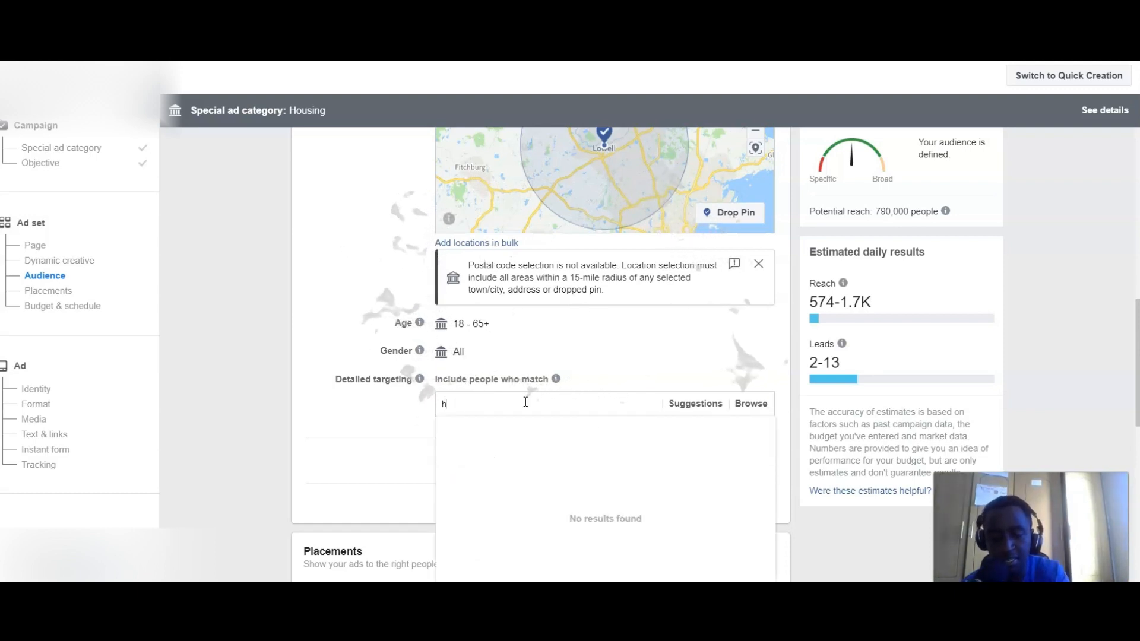
{"action": "key", "text": "BackSpace"}
{"action": "type", "text": "n"}
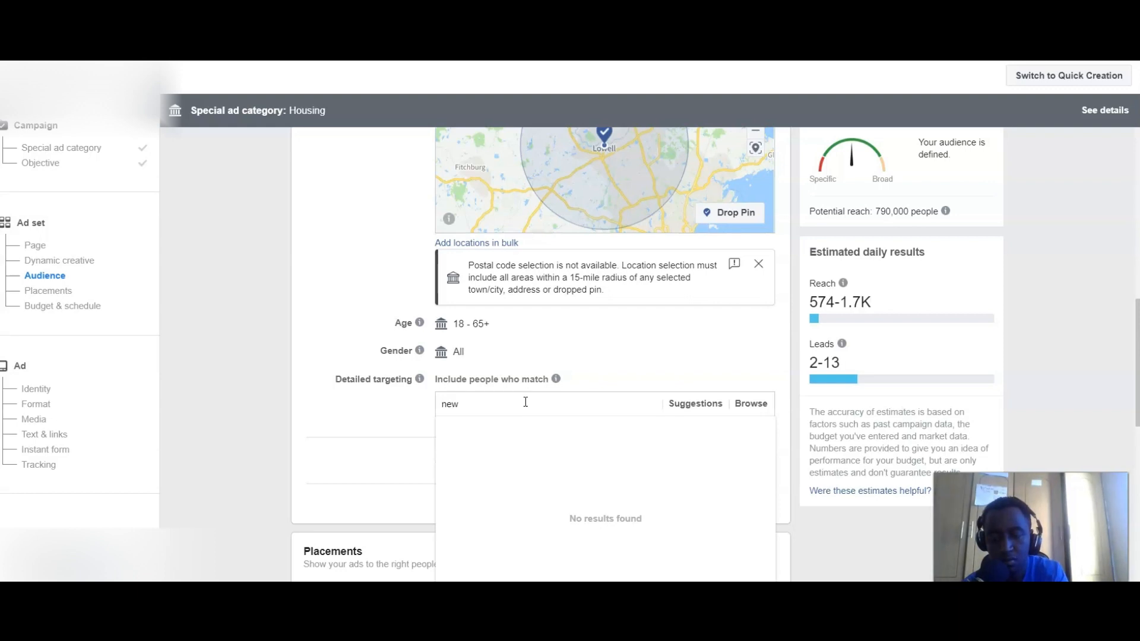
{"action": "key", "text": "BackSpace"}
{"action": "type", "text": "home buye"}
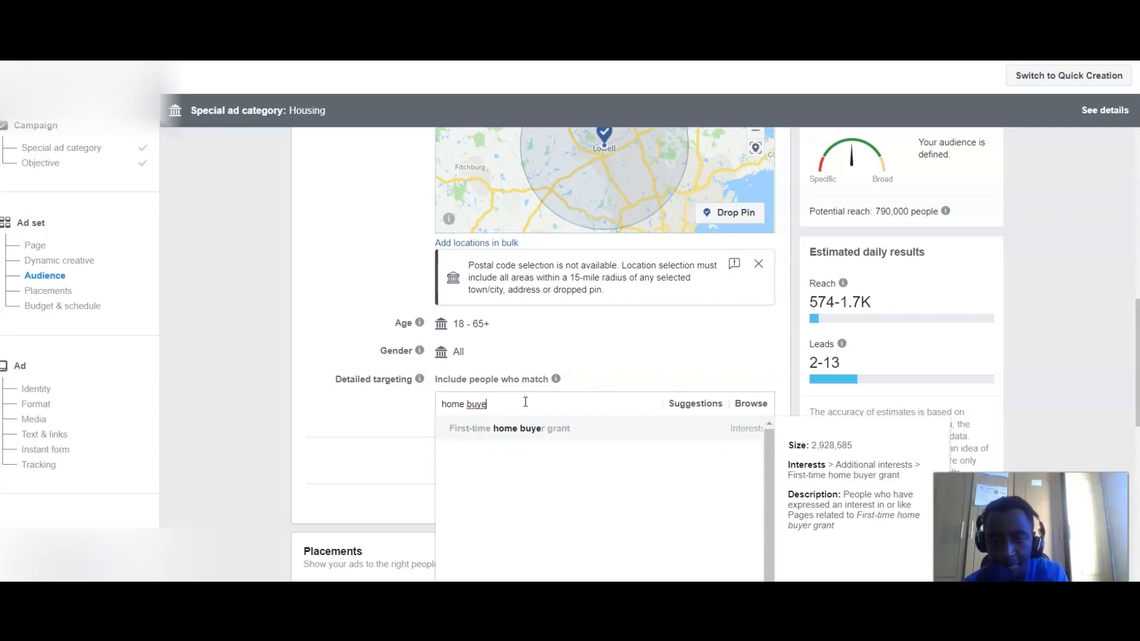
{"action": "left_click", "coordinate": [534, 434]}
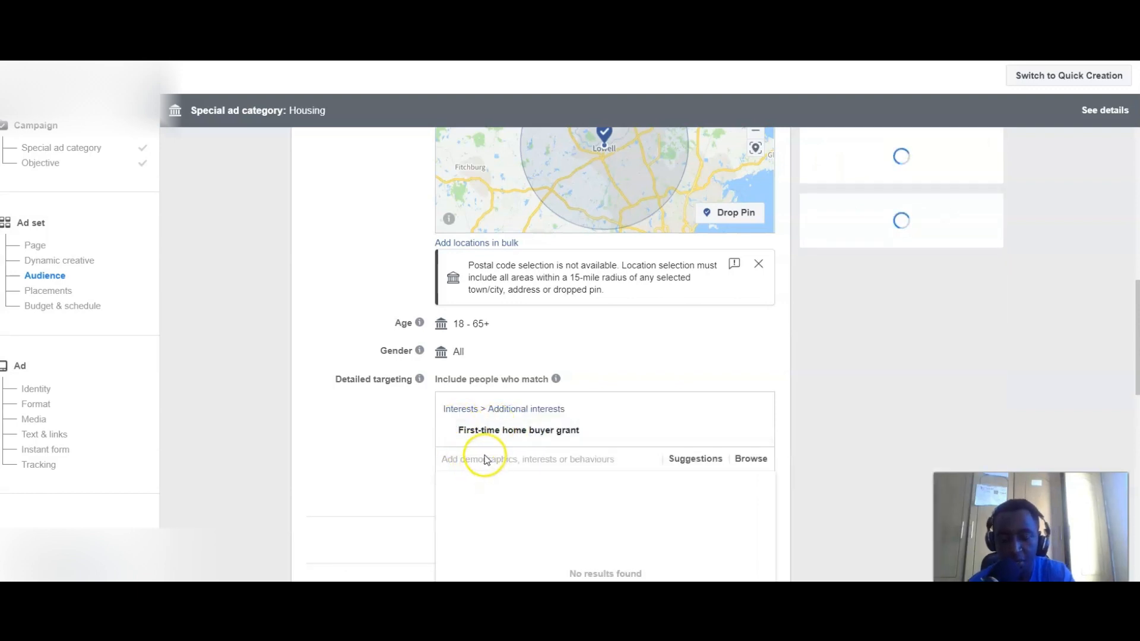
Step: Add the interests Zillow, Trulia, and Premier Agent - Zillow & Trulia to the audience's detailed targeting
{"action": "type", "text": "zillow"}
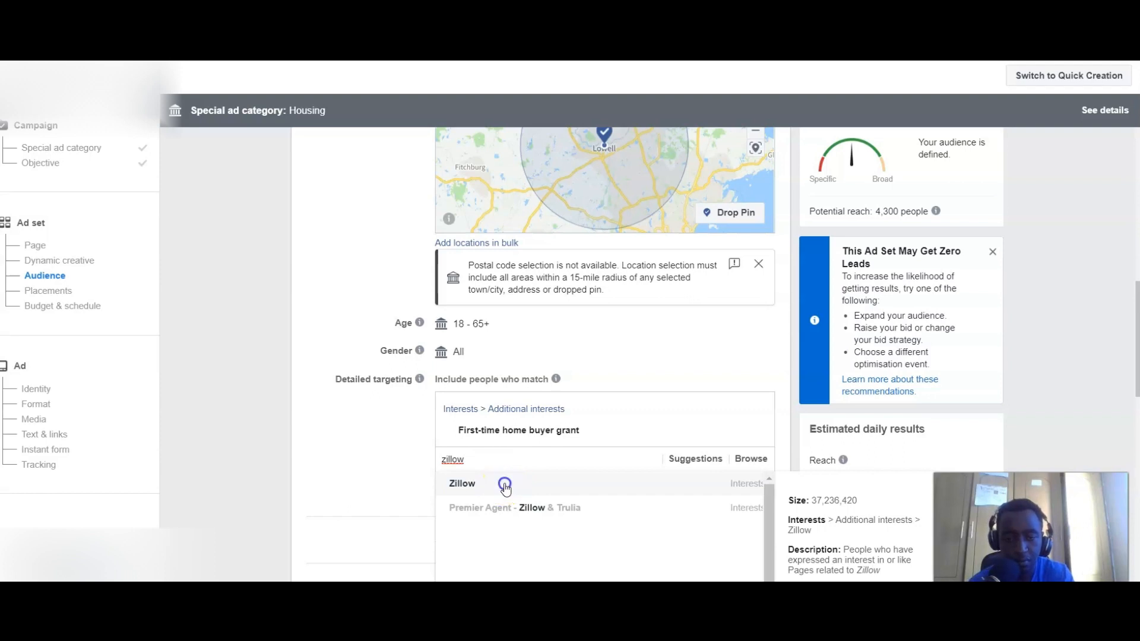
{"action": "left_click", "coordinate": [505, 486]}
{"action": "type", "text": "trulia"}
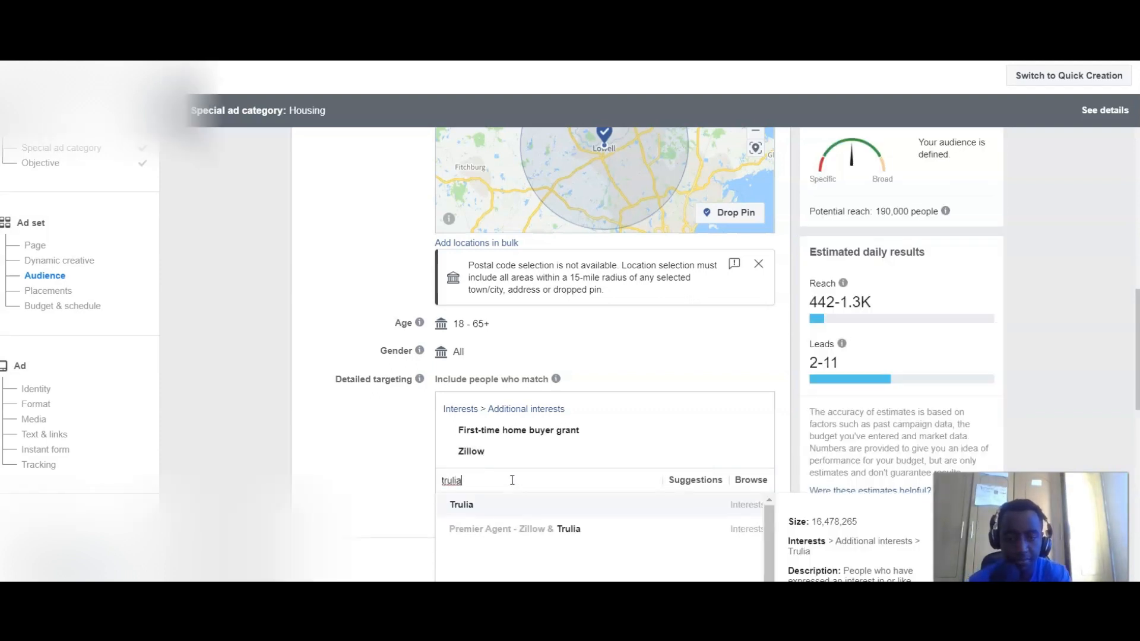
{"action": "left_click", "coordinate": [521, 505]}
{"action": "left_click", "coordinate": [465, 499]}
{"action": "type", "text": "t"}
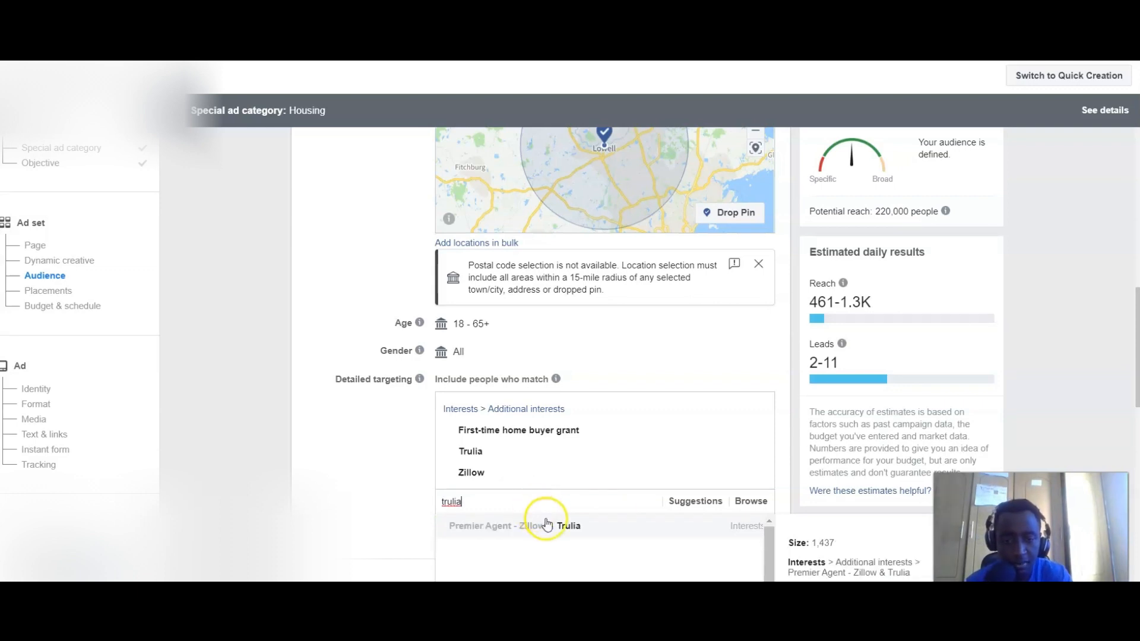
{"action": "left_click", "coordinate": [521, 526]}
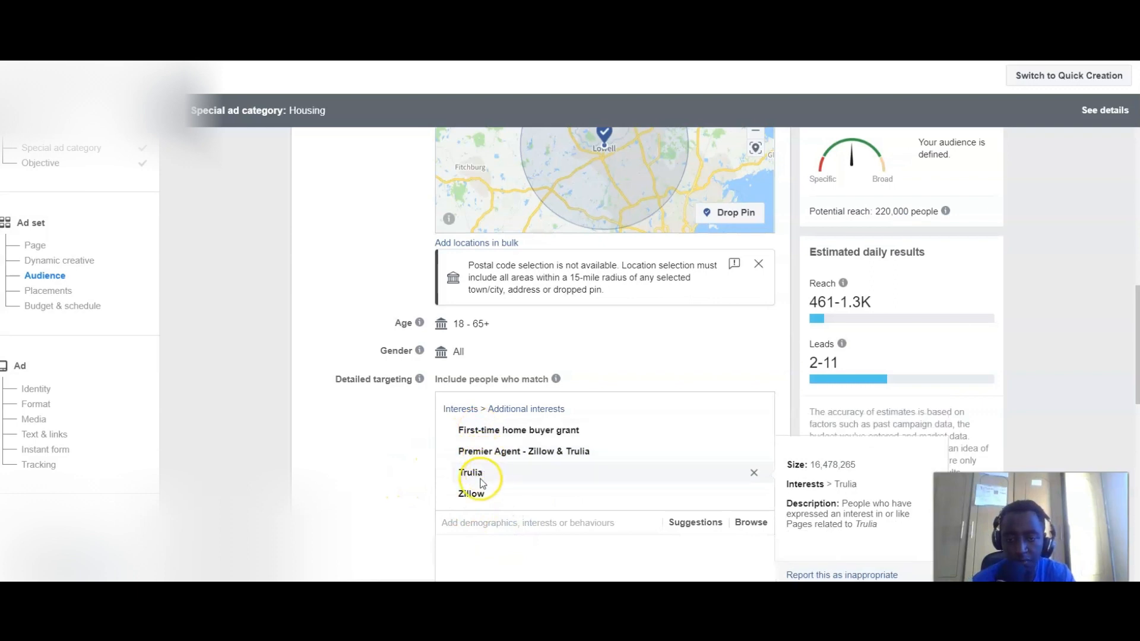
{"action": "left_click", "coordinate": [365, 453]}
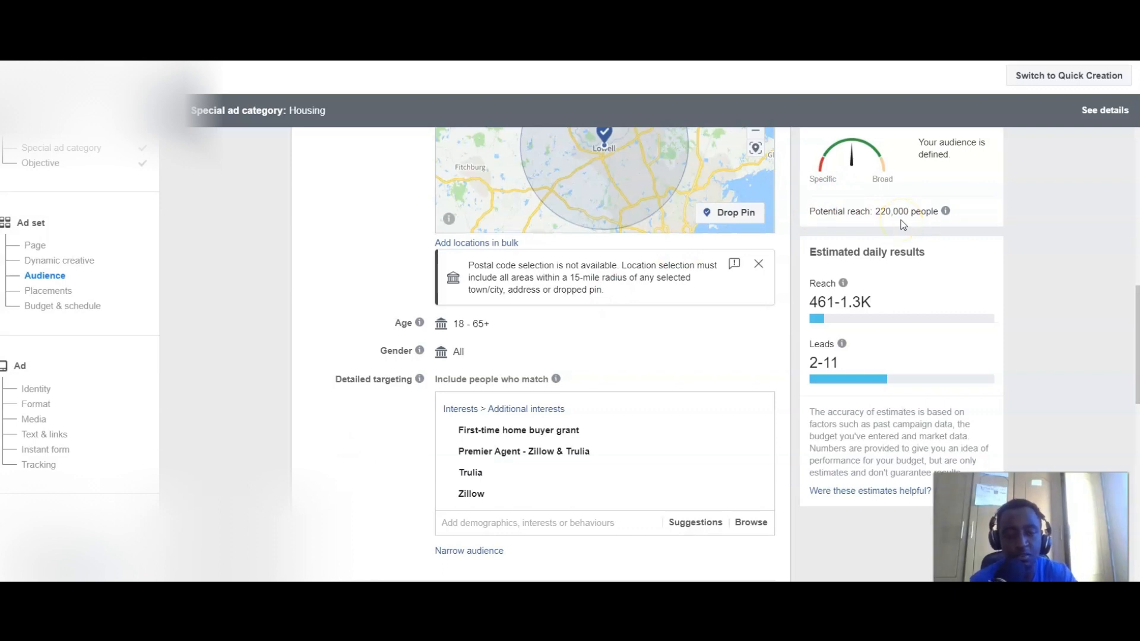
Step: Show the additional audience options and set the audience's language to English (US)
{"action": "scroll", "coordinate": [381, 476], "scroll_direction": "down", "scroll_amount": 3}
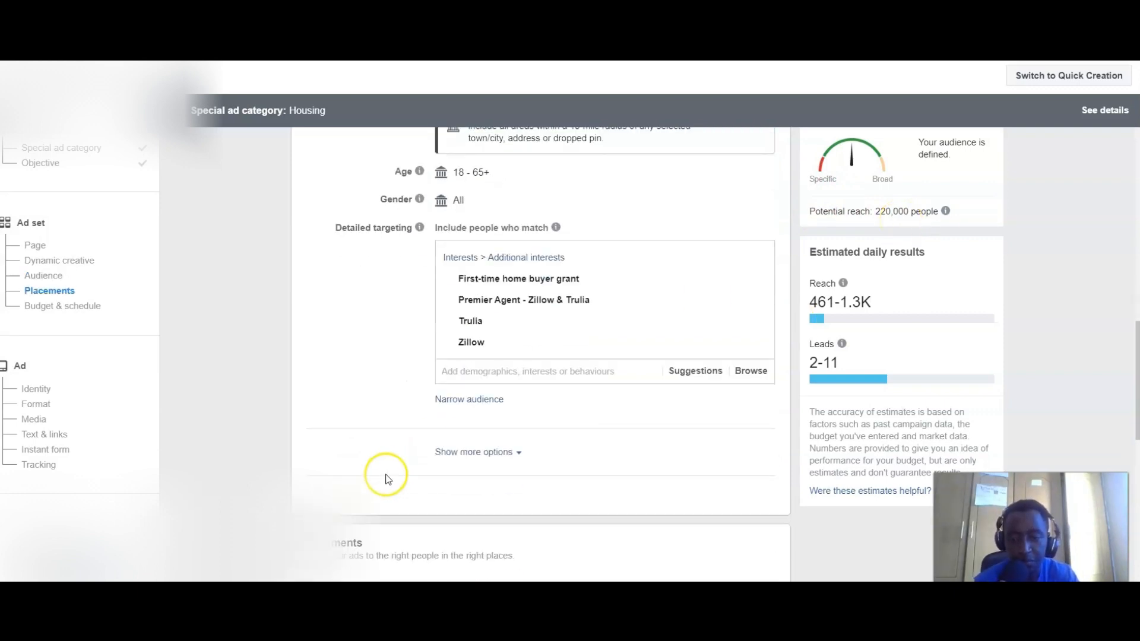
{"action": "left_click", "coordinate": [510, 450]}
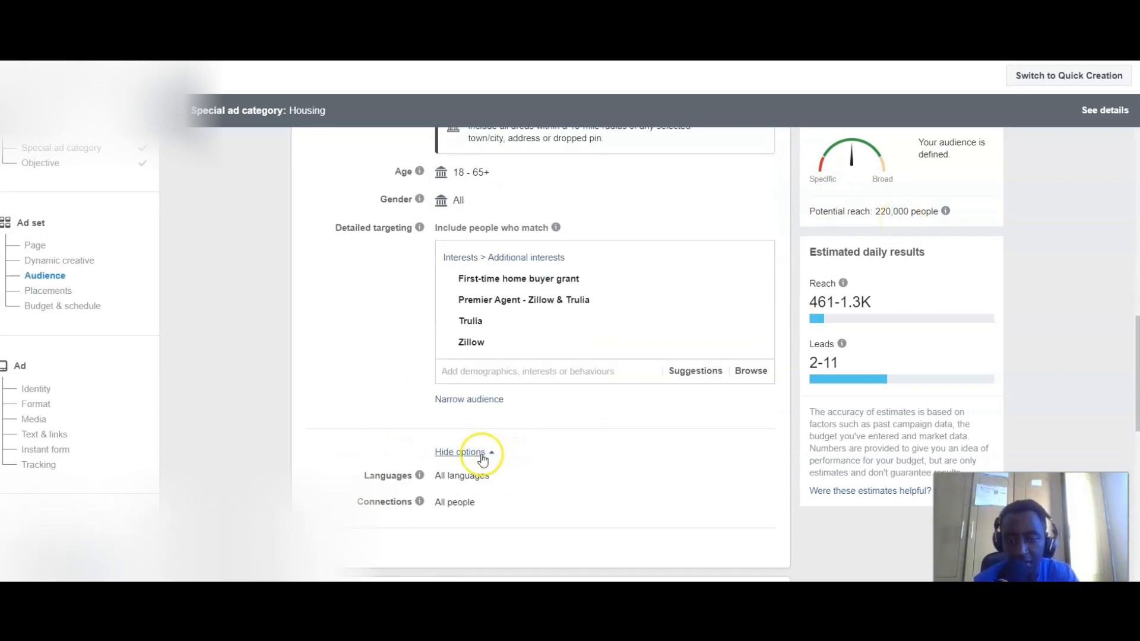
{"action": "mouse_move", "coordinate": [469, 476]}
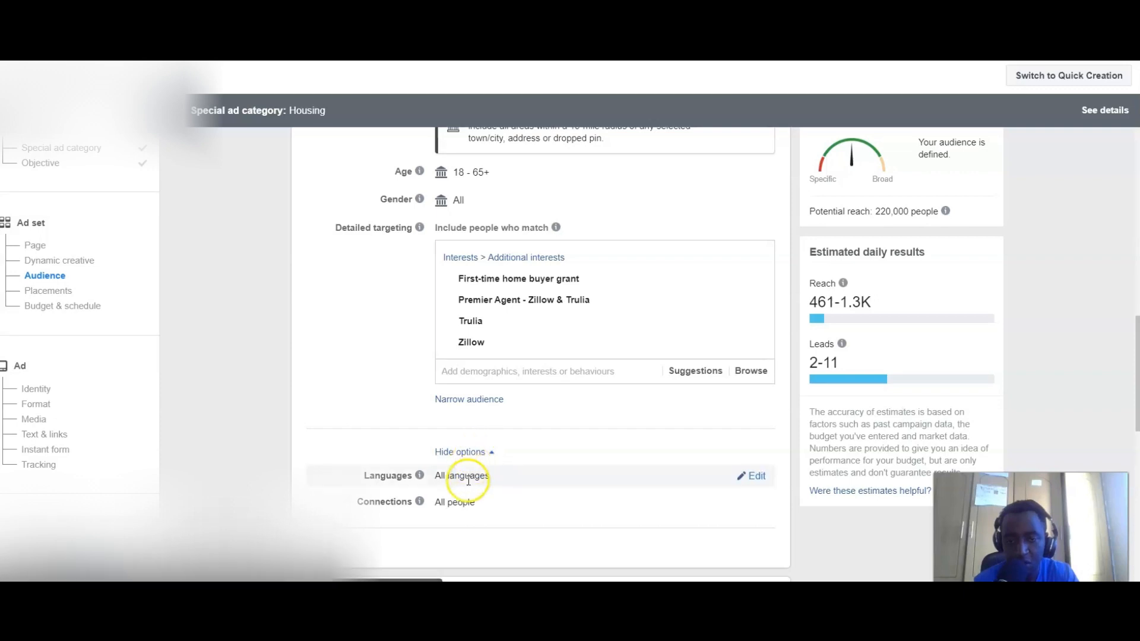
{"action": "left_click", "coordinate": [752, 477]}
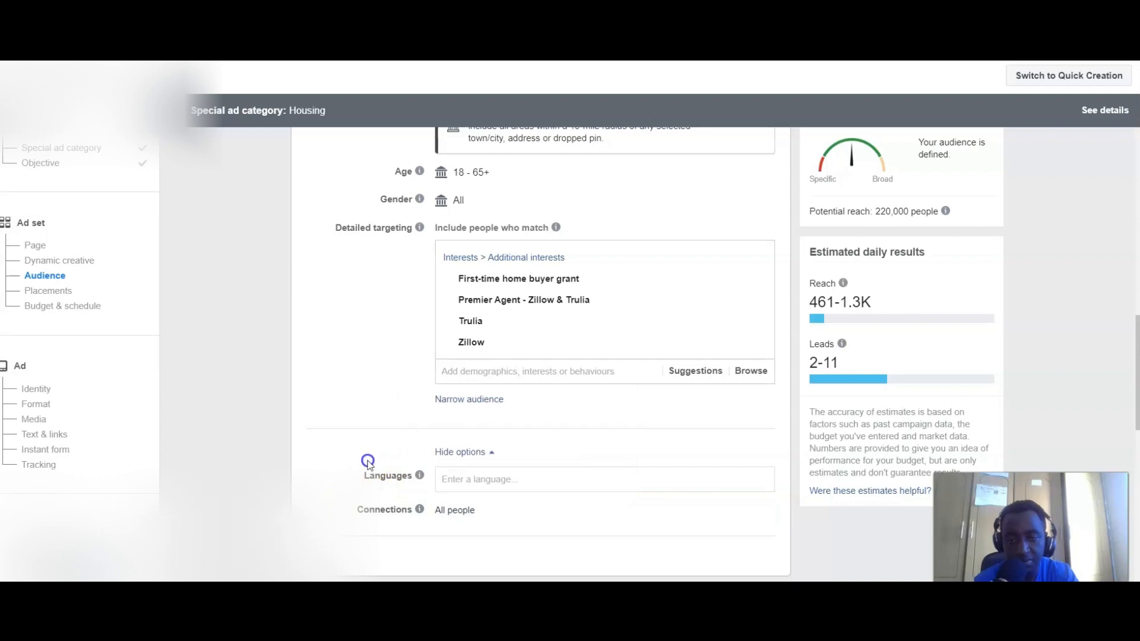
{"action": "left_click", "coordinate": [484, 476]}
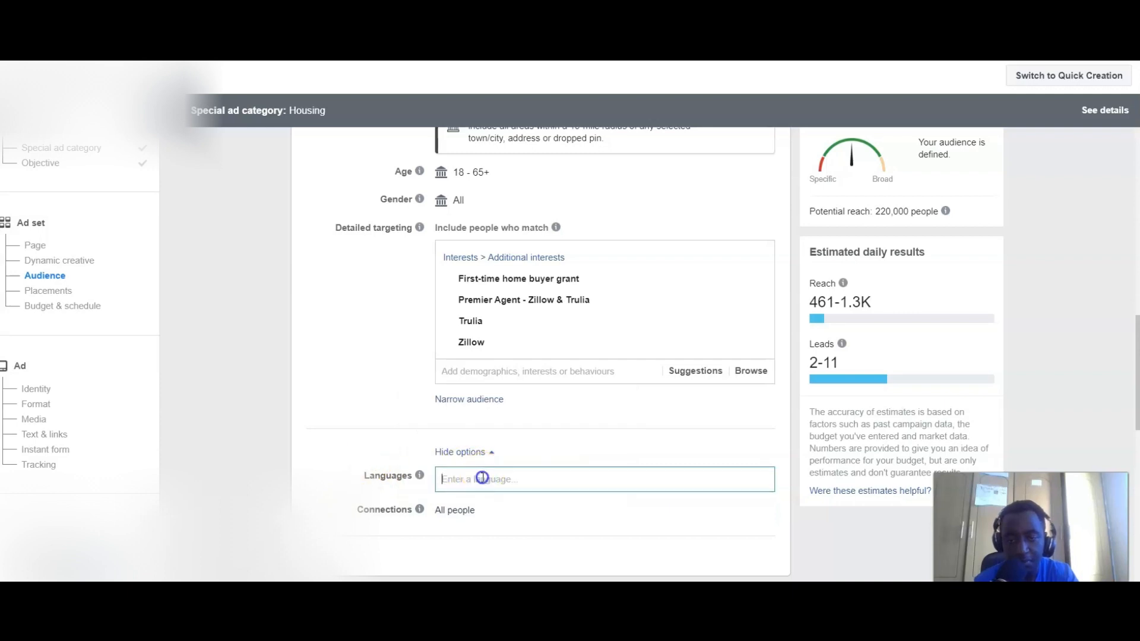
{"action": "scroll", "coordinate": [522, 439], "scroll_direction": "down", "scroll_amount": 1}
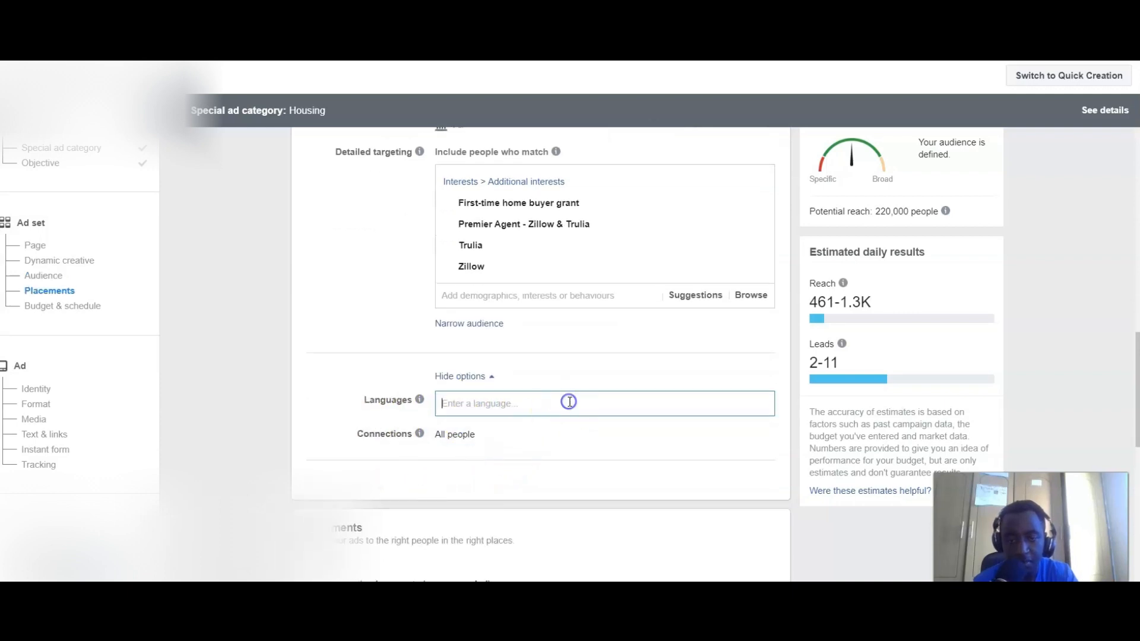
{"action": "scroll", "coordinate": [567, 401], "scroll_direction": "down", "scroll_amount": 3}
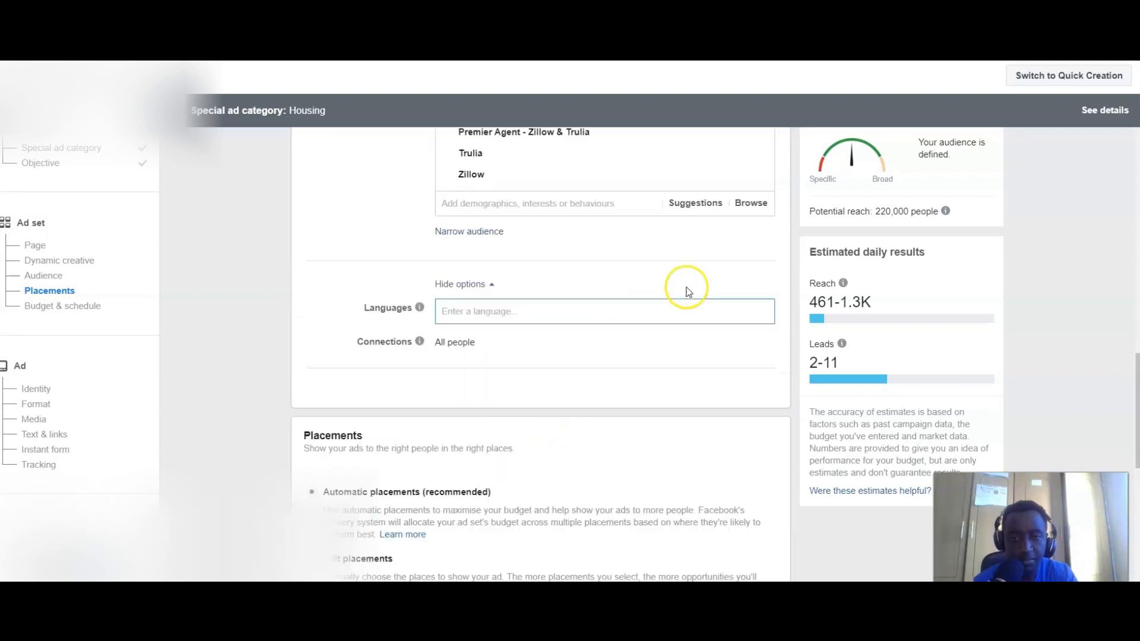
{"action": "scroll", "coordinate": [687, 287], "scroll_direction": "up", "scroll_amount": 3}
{"action": "type", "text": "e"}
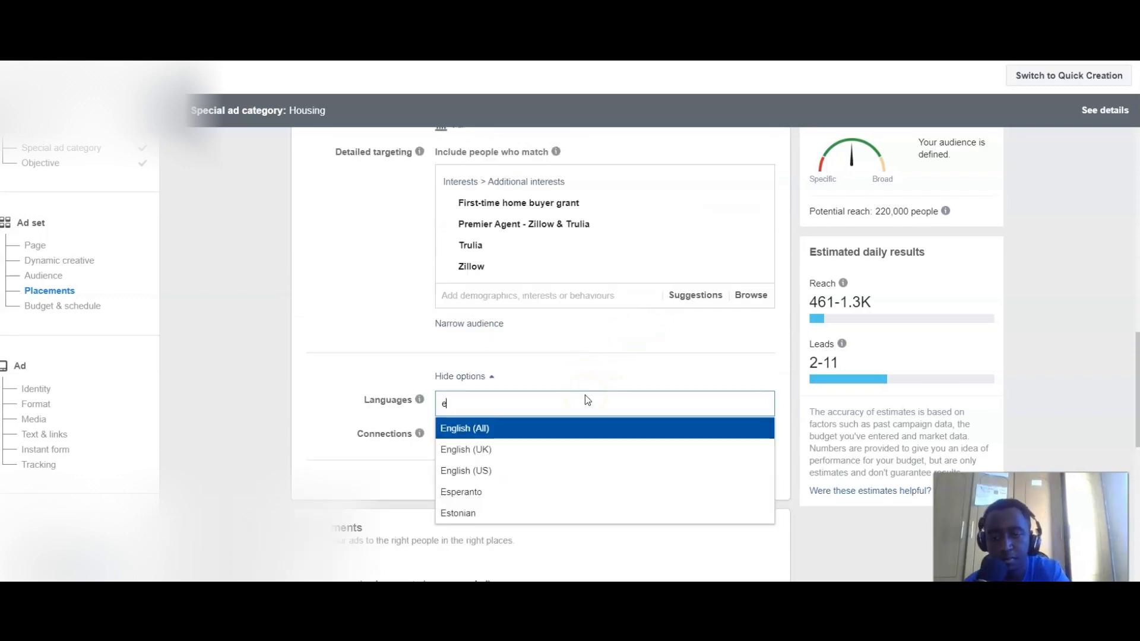
{"action": "left_click", "coordinate": [480, 461]}
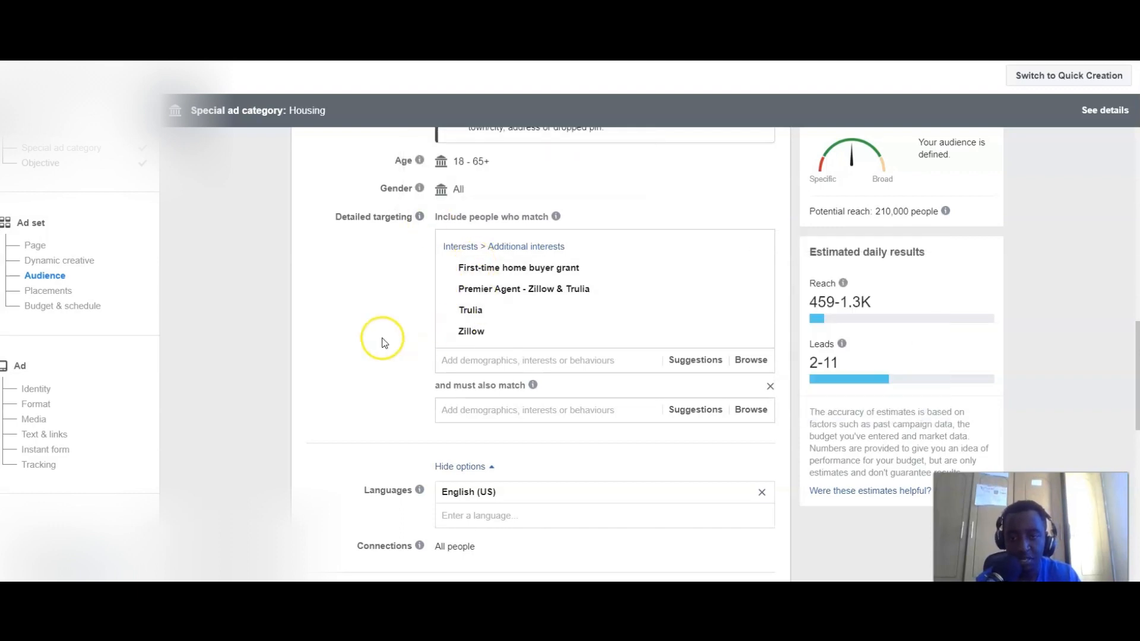
Step: Switch the ad set from automatic placements to manually edited placements
{"action": "scroll", "coordinate": [382, 343], "scroll_direction": "down", "scroll_amount": 5}
{"action": "scroll", "coordinate": [383, 347], "scroll_direction": "down", "scroll_amount": 2}
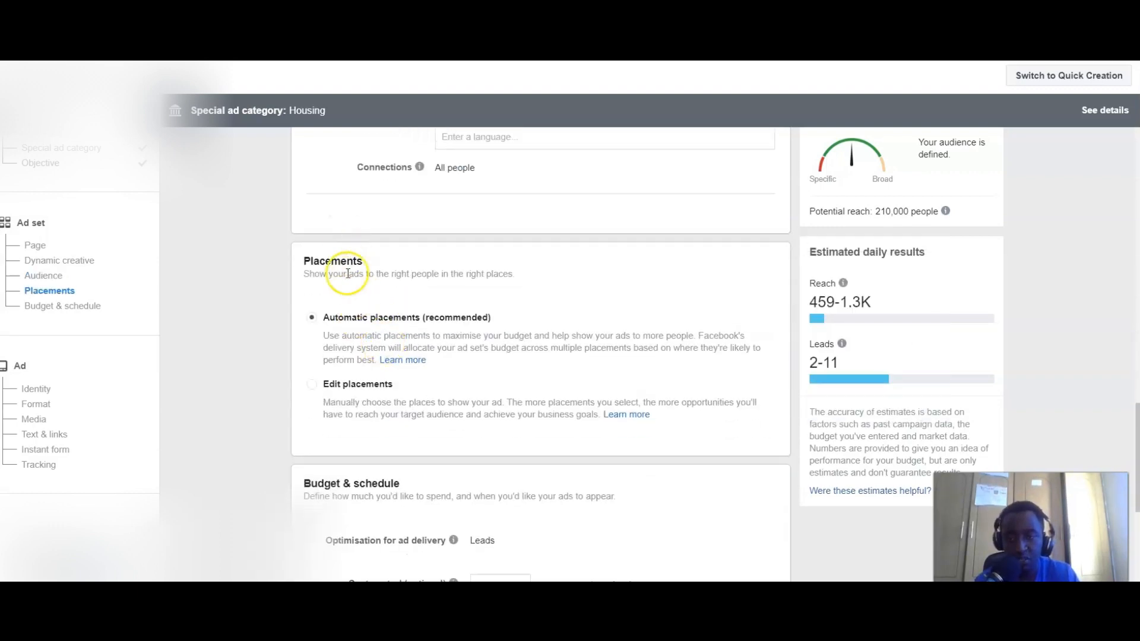
{"action": "scroll", "coordinate": [380, 331], "scroll_direction": "up", "scroll_amount": 1}
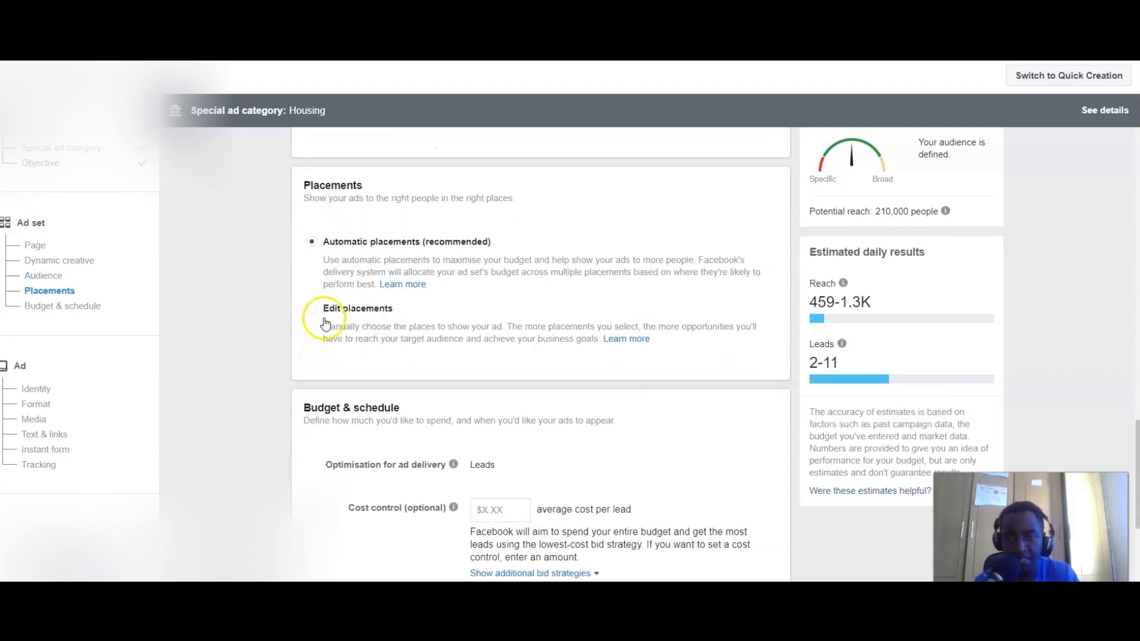
{"action": "left_click", "coordinate": [306, 309]}
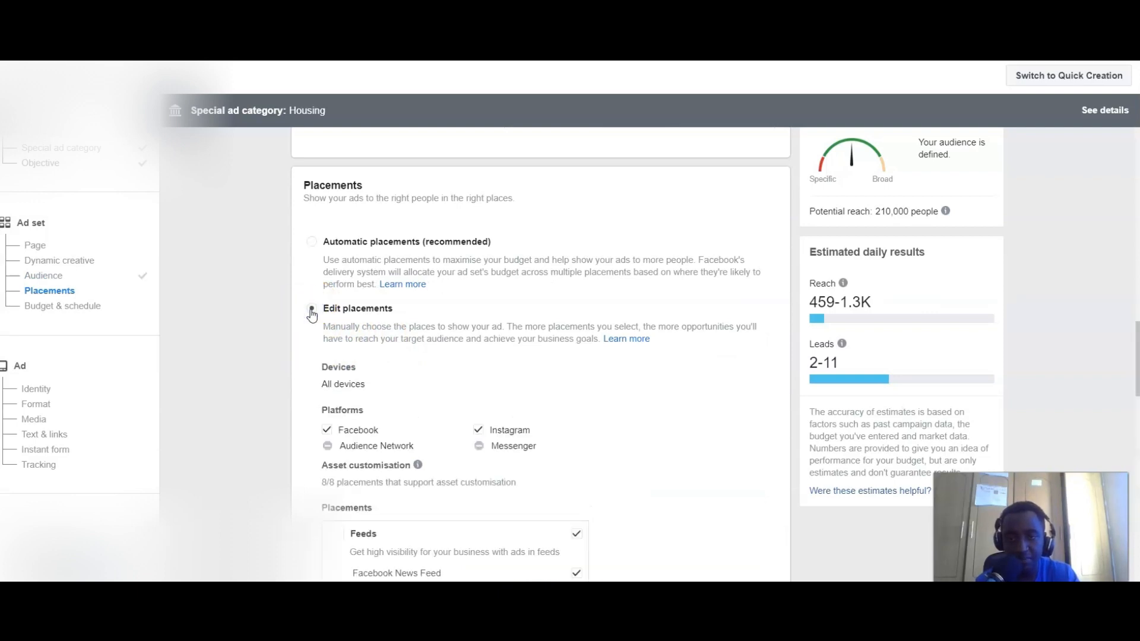
{"action": "scroll", "coordinate": [422, 353], "scroll_direction": "down", "scroll_amount": 2}
{"action": "scroll", "coordinate": [482, 352], "scroll_direction": "down", "scroll_amount": 1}
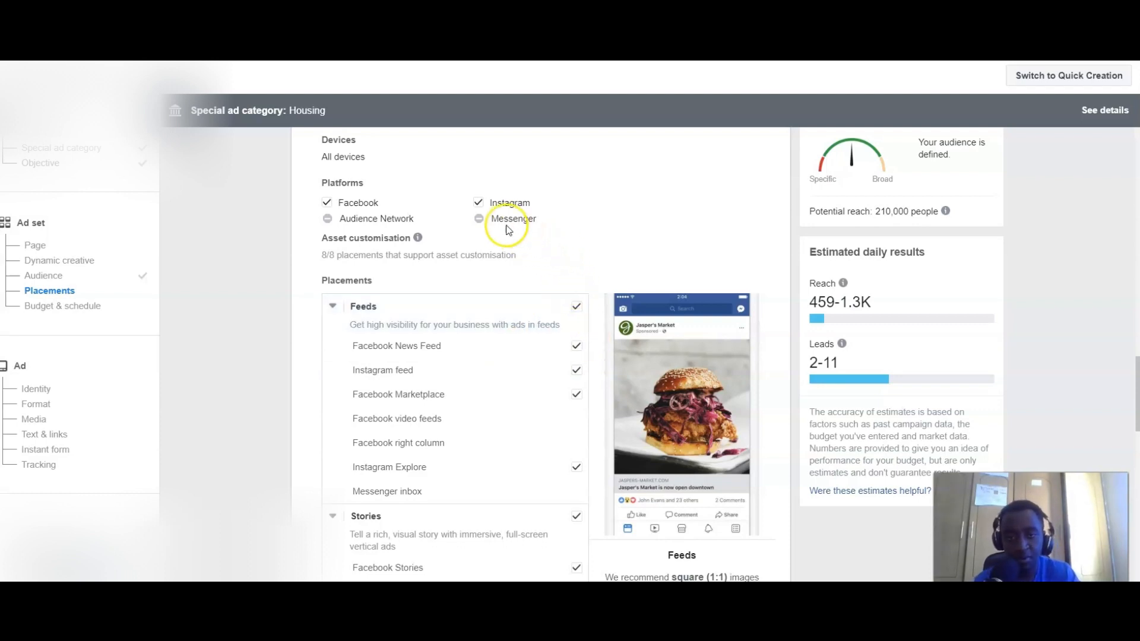
Step: Exclude Instagram feed, Facebook Marketplace and Instagram Explore from the Feeds placements, keeping Facebook News Feed selected
{"action": "scroll", "coordinate": [445, 344], "scroll_direction": "down", "scroll_amount": 4}
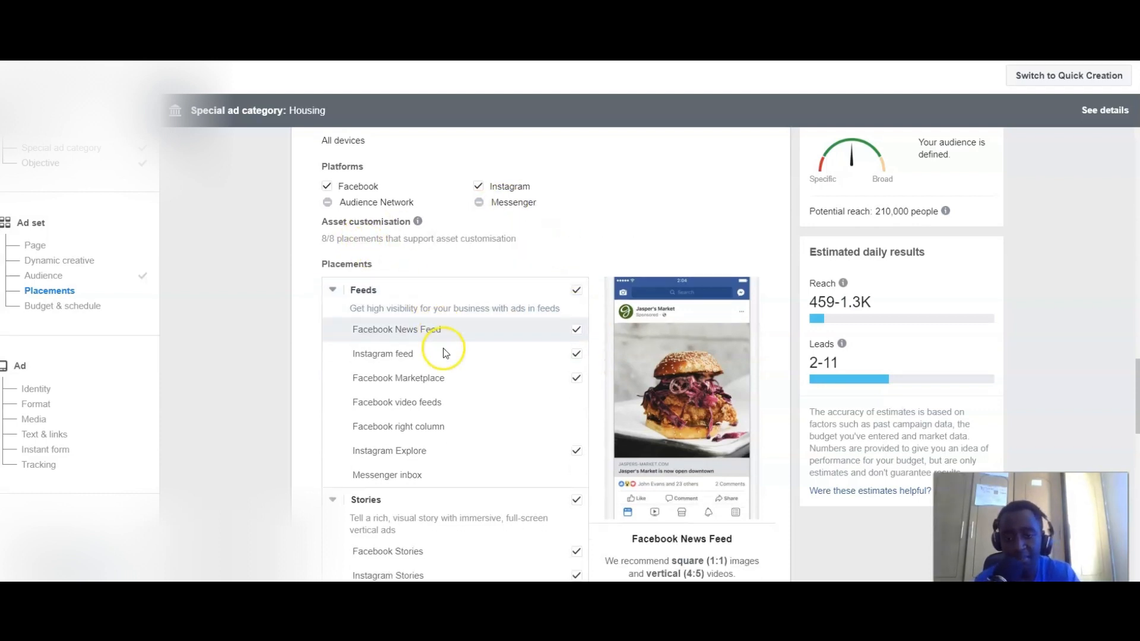
{"action": "scroll", "coordinate": [452, 406], "scroll_direction": "up", "scroll_amount": 2}
{"action": "scroll", "coordinate": [452, 405], "scroll_direction": "up", "scroll_amount": 2}
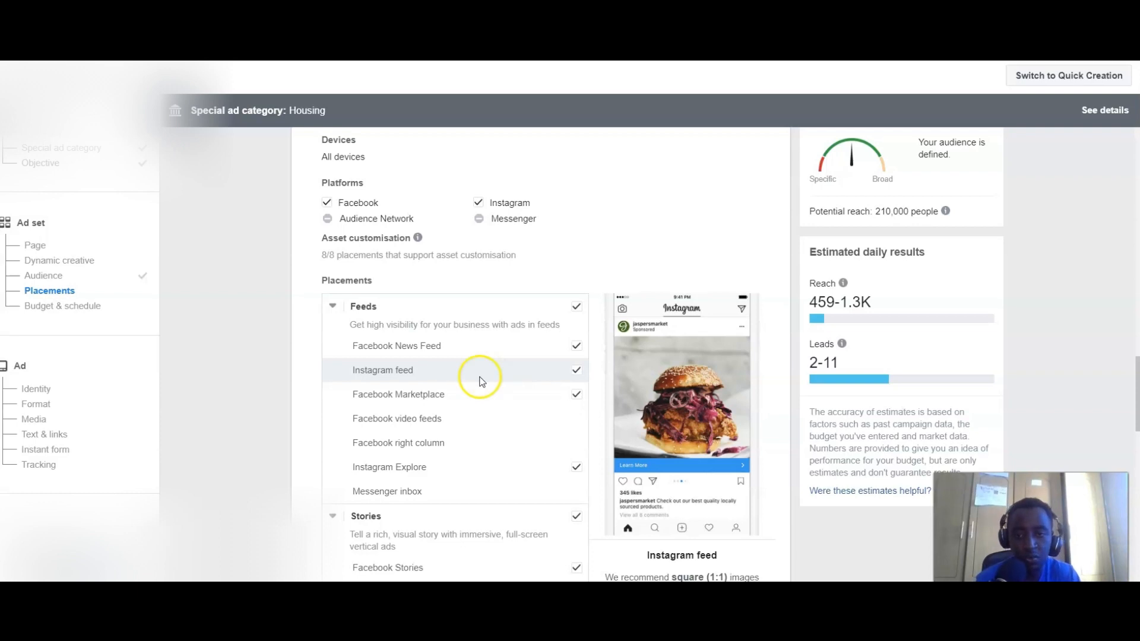
{"action": "left_click", "coordinate": [577, 370]}
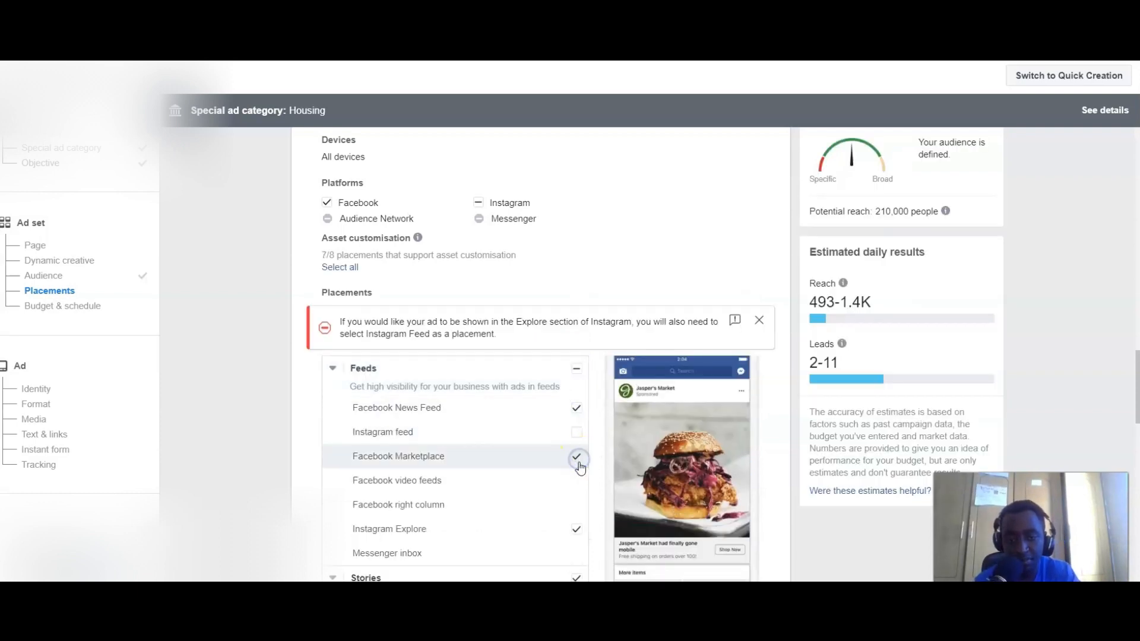
{"action": "left_click", "coordinate": [577, 456]}
{"action": "scroll", "coordinate": [574, 461], "scroll_direction": "down", "scroll_amount": 3}
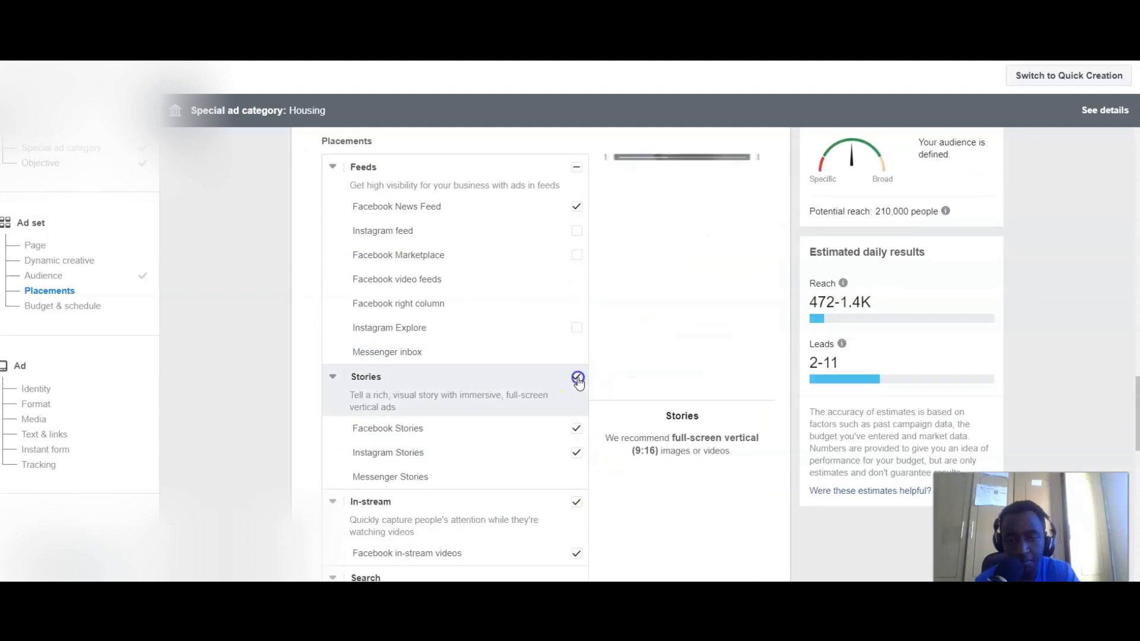
Step: Exclude the Stories, In-stream and In-article placement groups, and check the additional placement options
{"action": "left_click", "coordinate": [578, 393]}
{"action": "scroll", "coordinate": [577, 394], "scroll_direction": "down", "scroll_amount": 4}
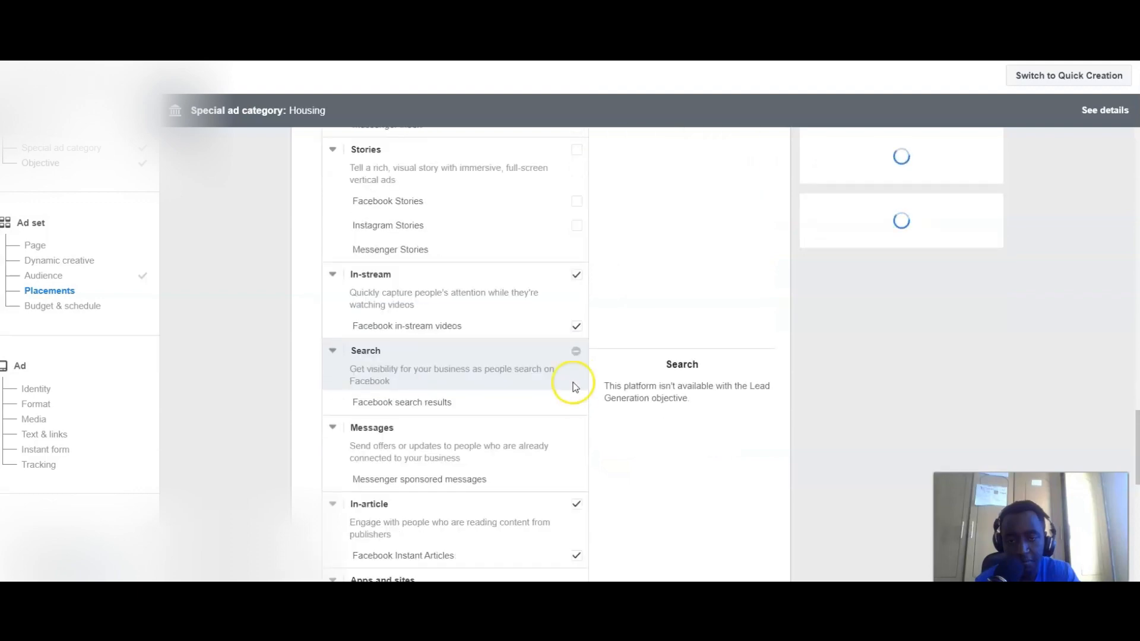
{"action": "left_click", "coordinate": [577, 277]}
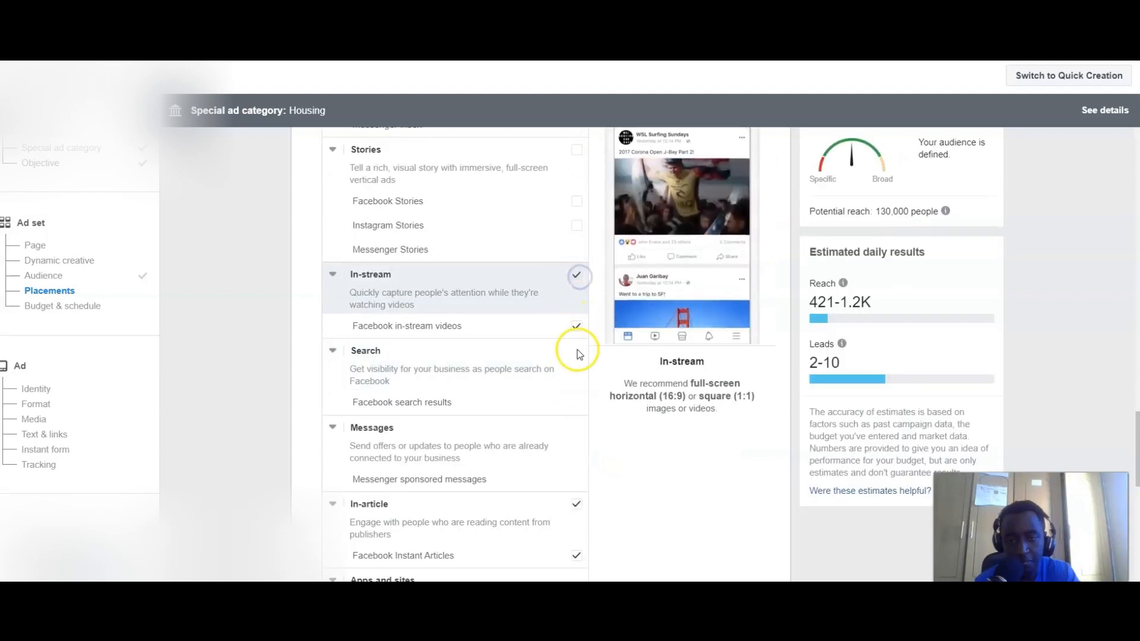
{"action": "left_click", "coordinate": [577, 504]}
{"action": "scroll", "coordinate": [577, 501], "scroll_direction": "down", "scroll_amount": 3}
{"action": "scroll", "coordinate": [577, 499], "scroll_direction": "down", "scroll_amount": 4}
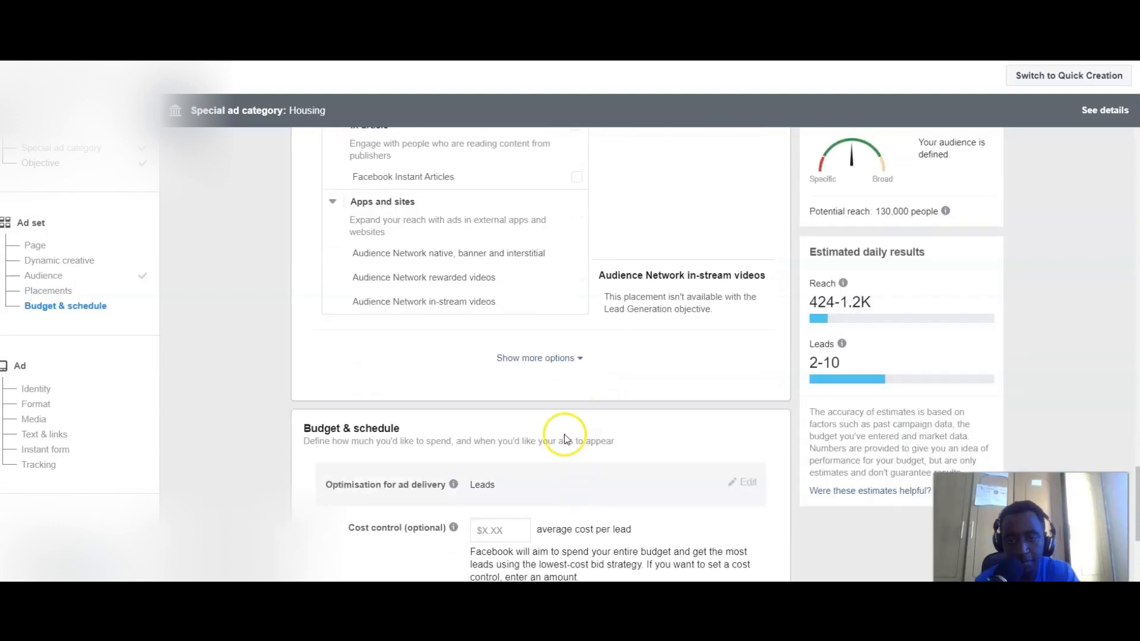
{"action": "left_click", "coordinate": [559, 359]}
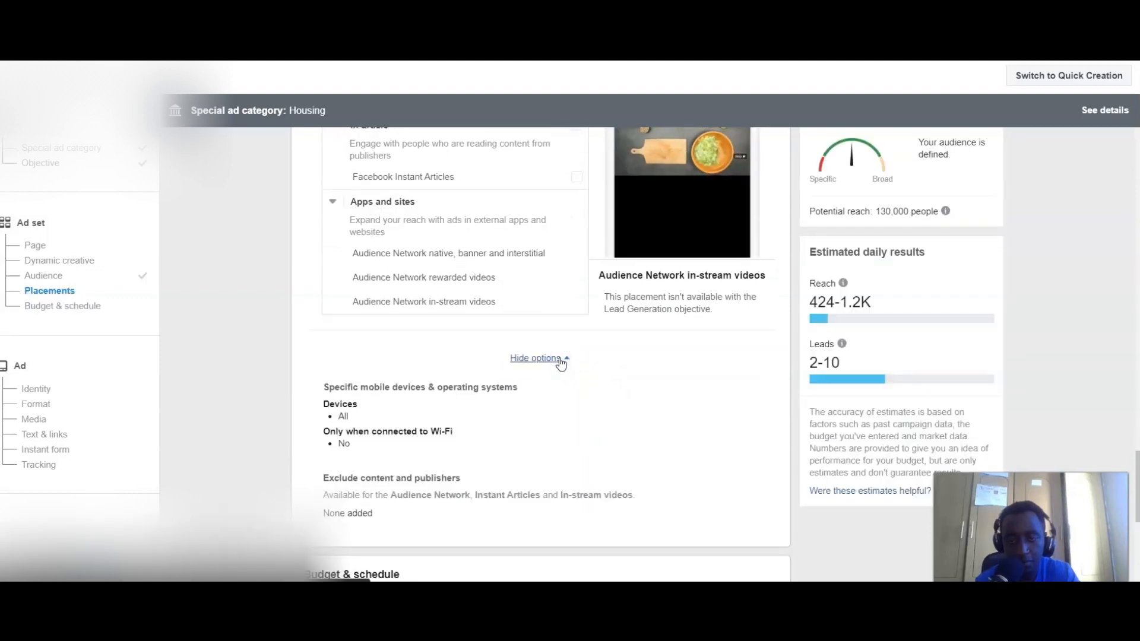
{"action": "left_click", "coordinate": [560, 358]}
Step: Set the ad set's daily budget to $30.00, leaving the optional cost control empty
{"action": "scroll", "coordinate": [608, 364], "scroll_direction": "down", "scroll_amount": 3}
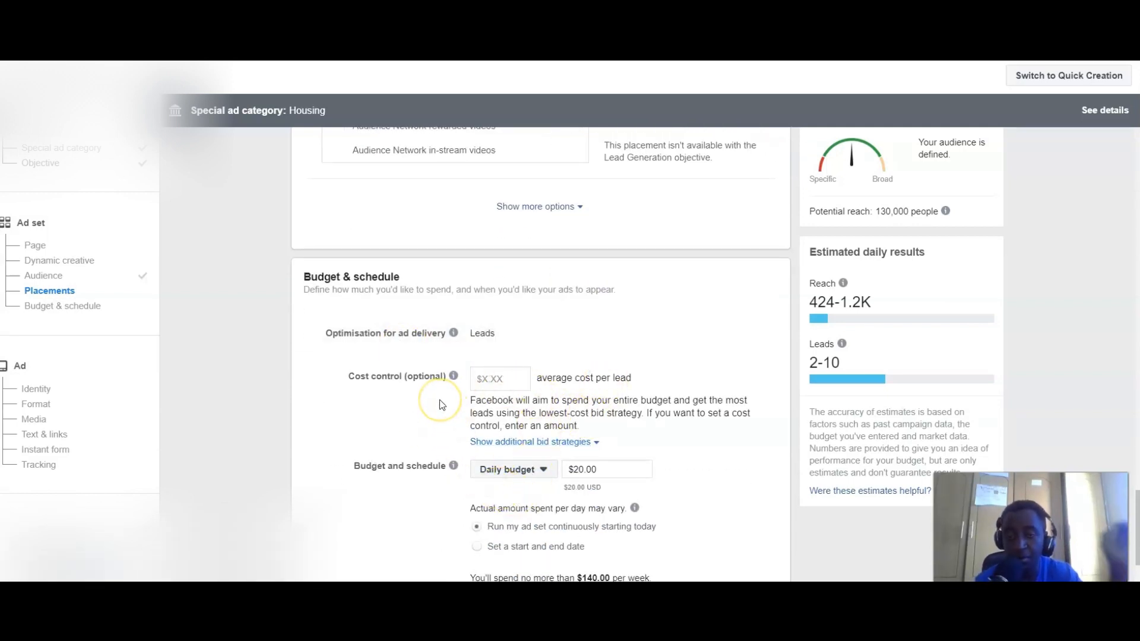
{"action": "mouse_move", "coordinate": [454, 376]}
{"action": "scroll", "coordinate": [440, 332], "scroll_direction": "down", "scroll_amount": 1}
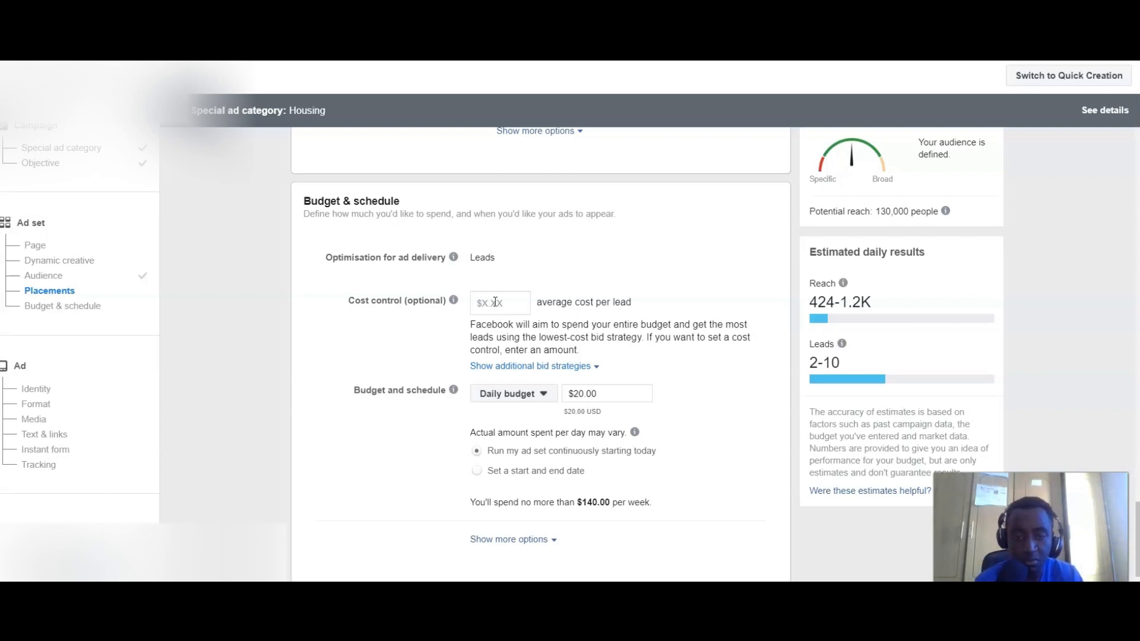
{"action": "scroll", "coordinate": [406, 410], "scroll_direction": "down", "scroll_amount": 1}
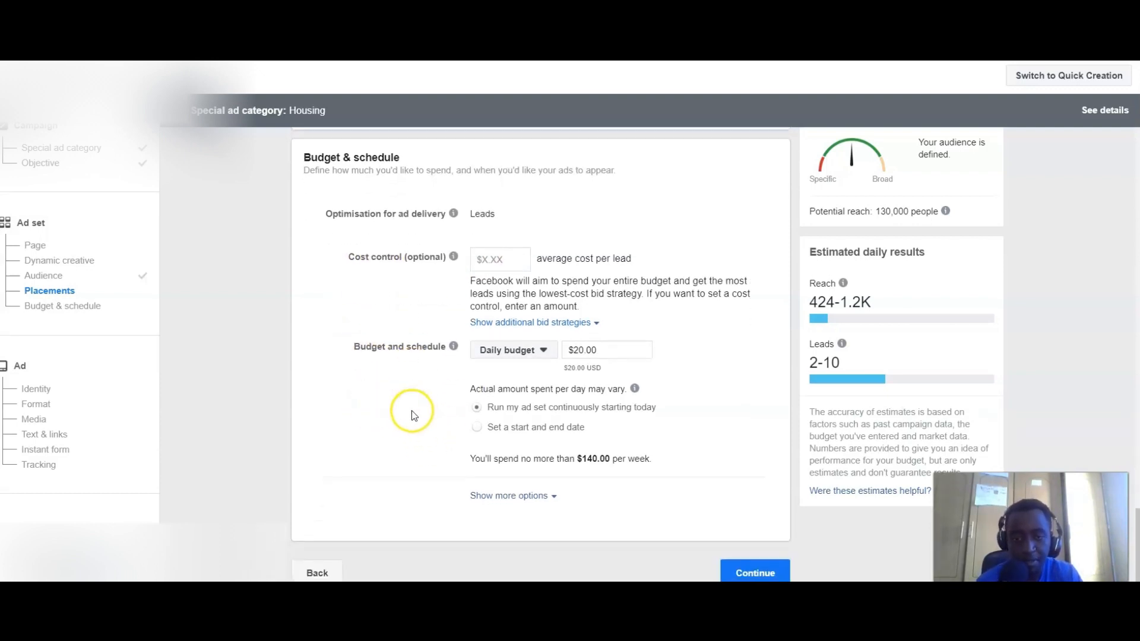
{"action": "left_click", "coordinate": [577, 351]}
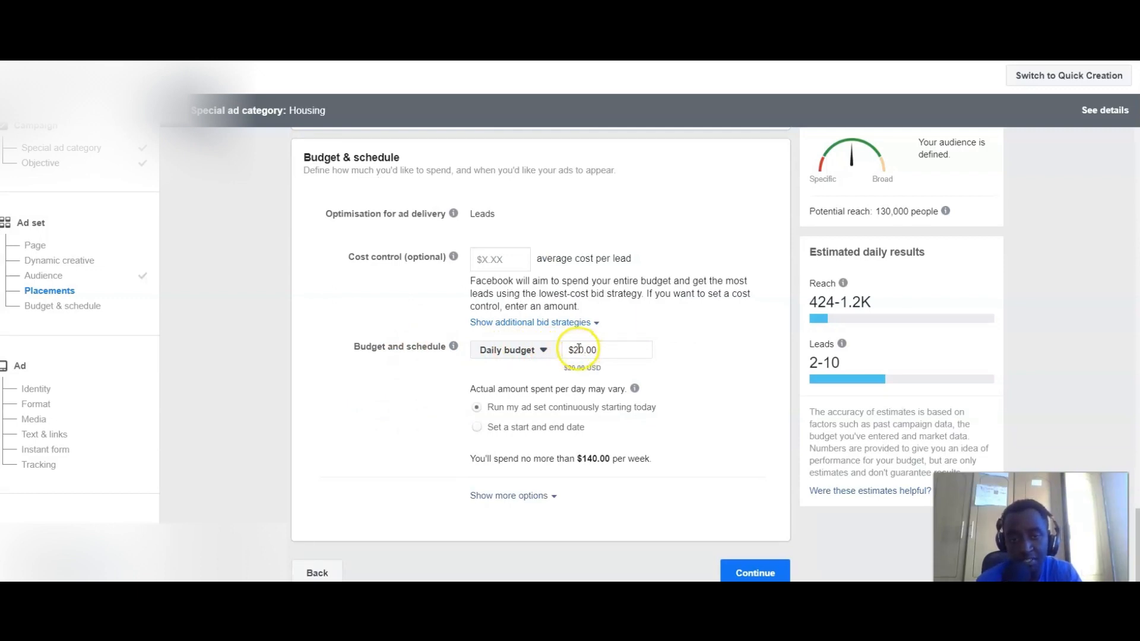
{"action": "left_click_drag", "start_coordinate": [579, 349], "coordinate": [572, 349]}
{"action": "type", "text": "3"}
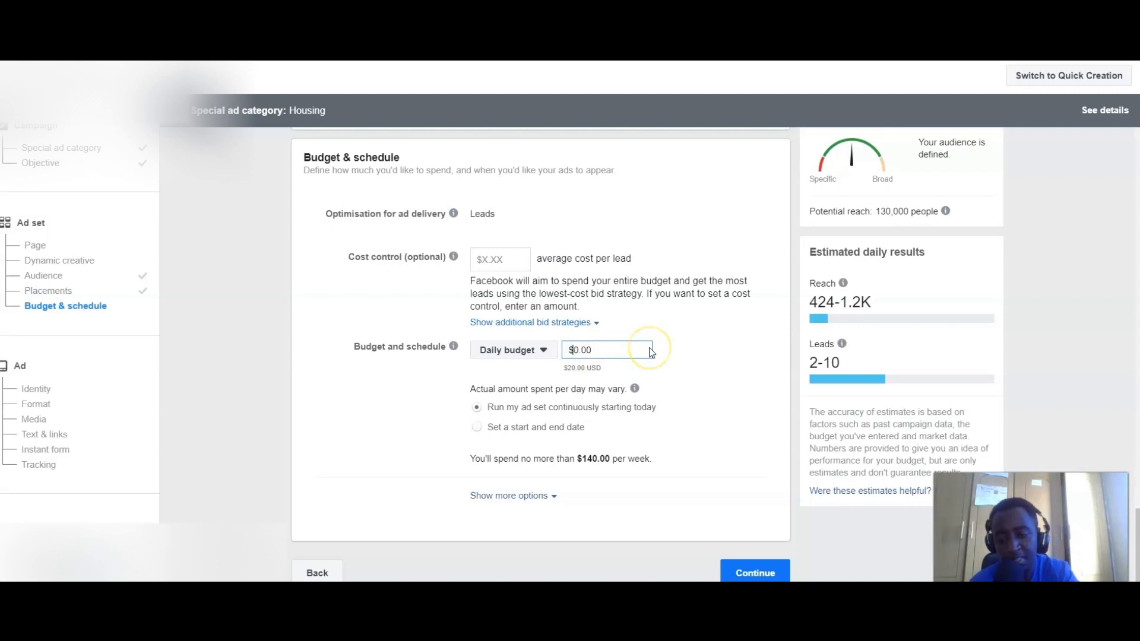
{"action": "left_click", "coordinate": [732, 377]}
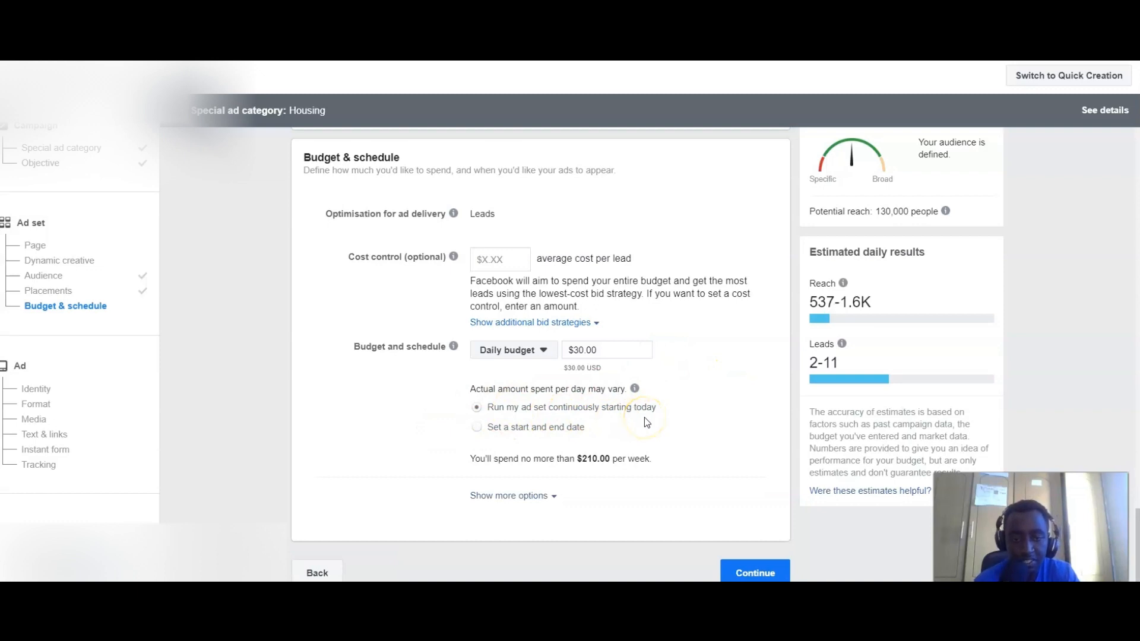
Step: Continue to the ad setup and choose Carousel as the ad format
{"action": "left_click", "coordinate": [753, 574]}
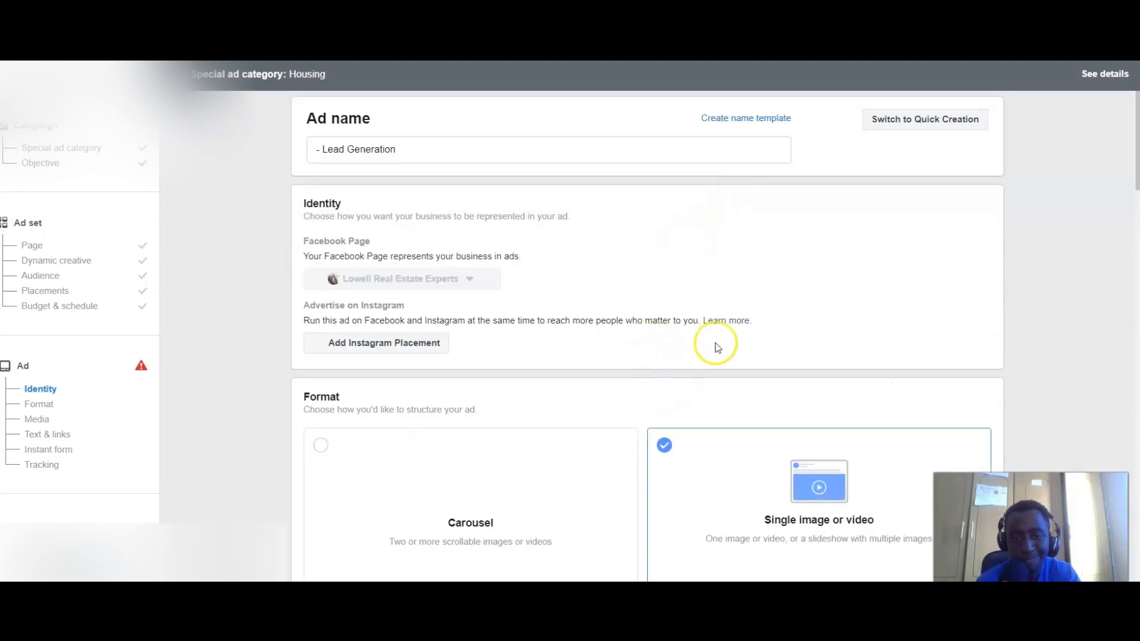
{"action": "scroll", "coordinate": [1068, 214], "scroll_direction": "down", "scroll_amount": 3}
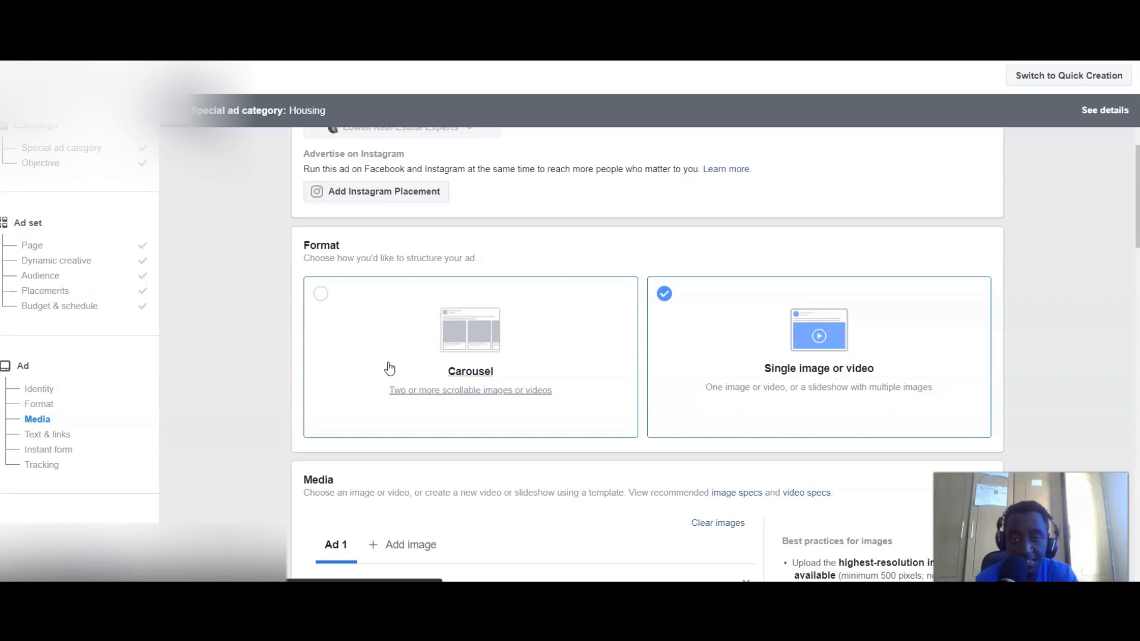
{"action": "left_click", "coordinate": [320, 292]}
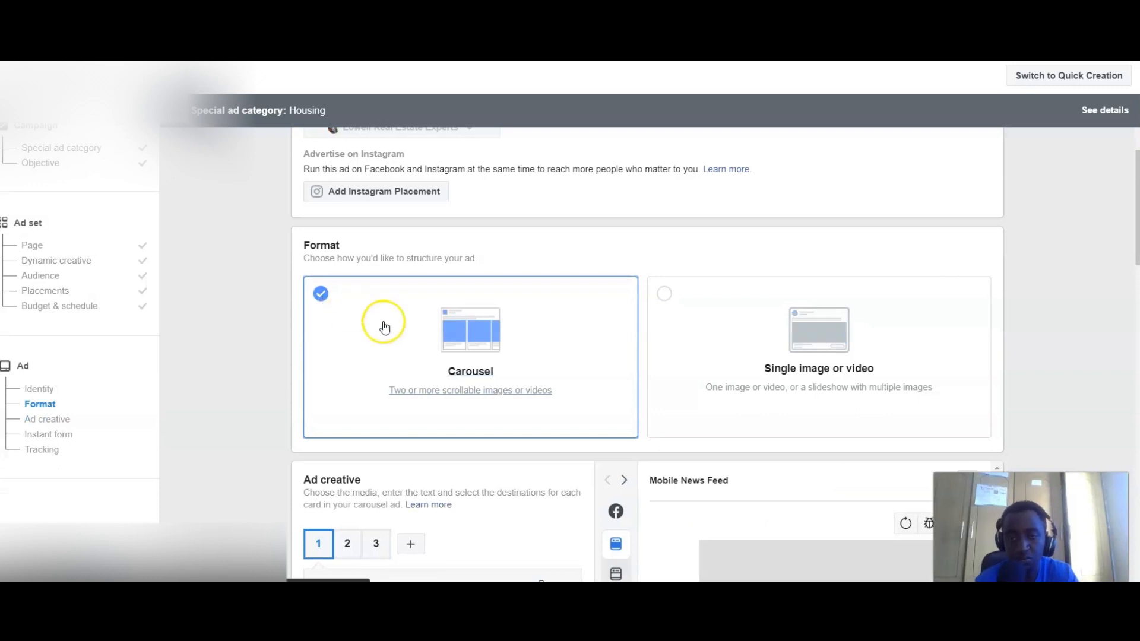
Step: Choose 1.jpg from the account images as the image for the first carousel card
{"action": "scroll", "coordinate": [350, 314], "scroll_direction": "down", "scroll_amount": 5}
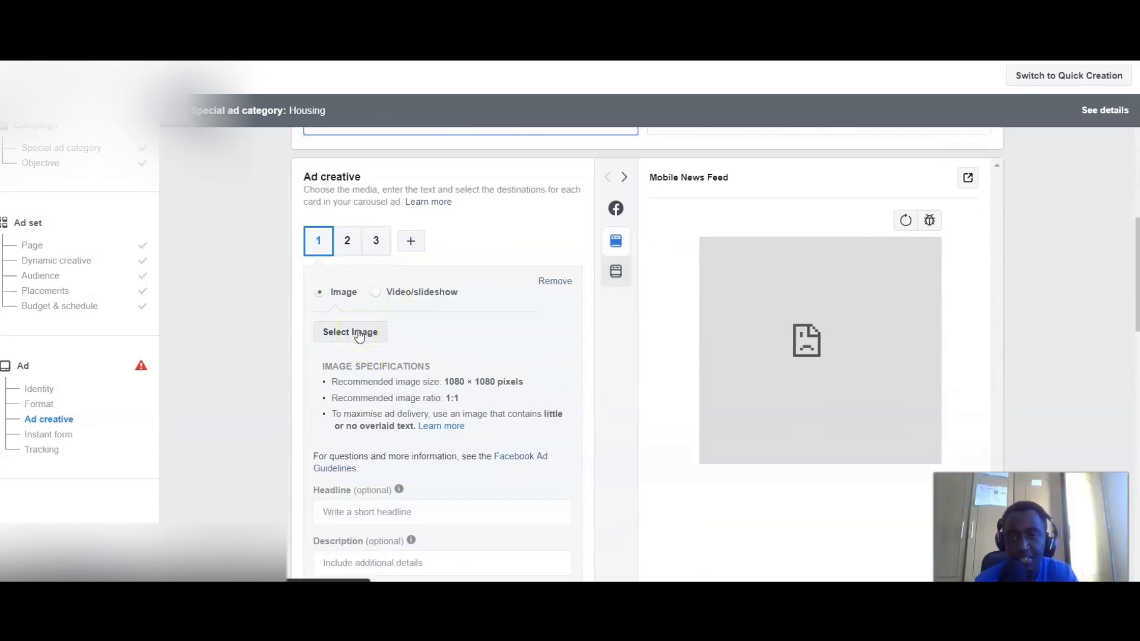
{"action": "left_click", "coordinate": [345, 332]}
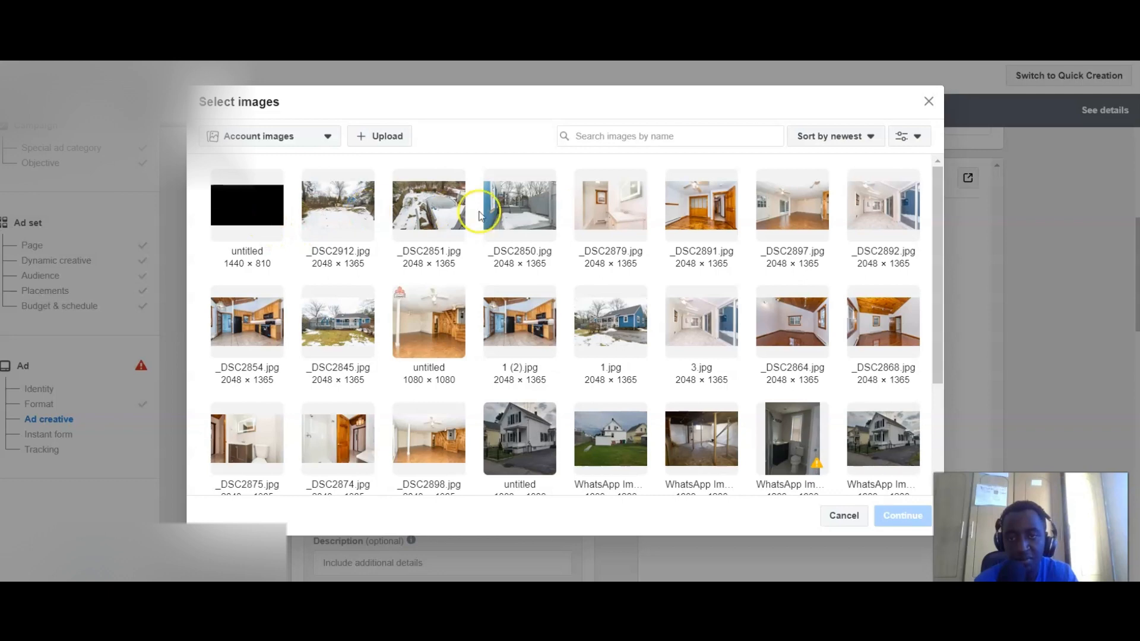
{"action": "left_click", "coordinate": [621, 316]}
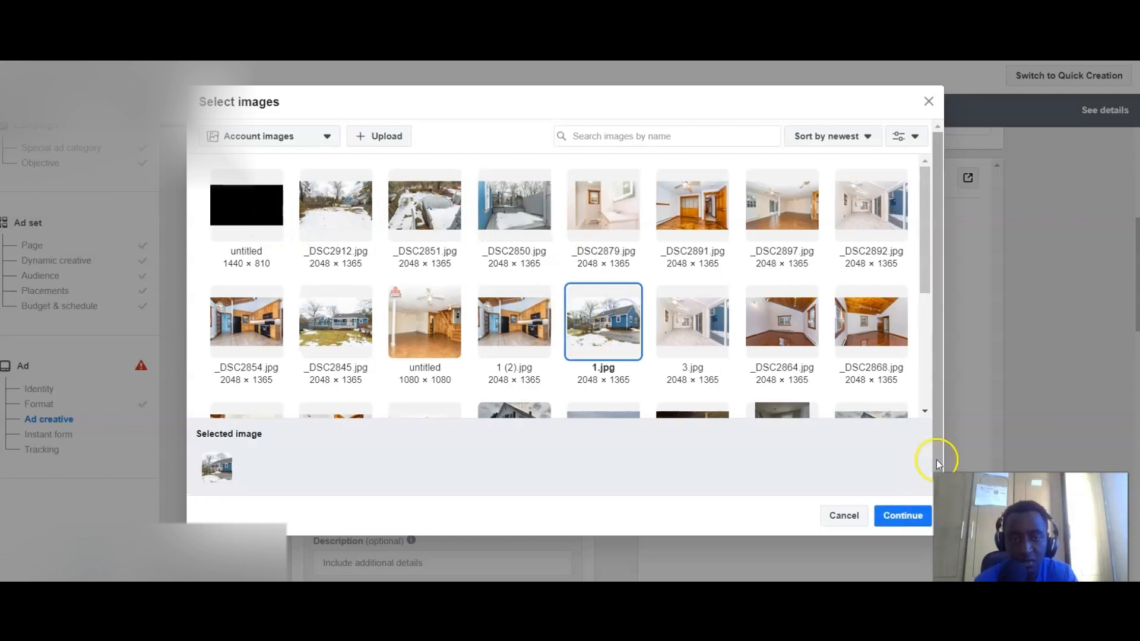
{"action": "left_click", "coordinate": [903, 515]}
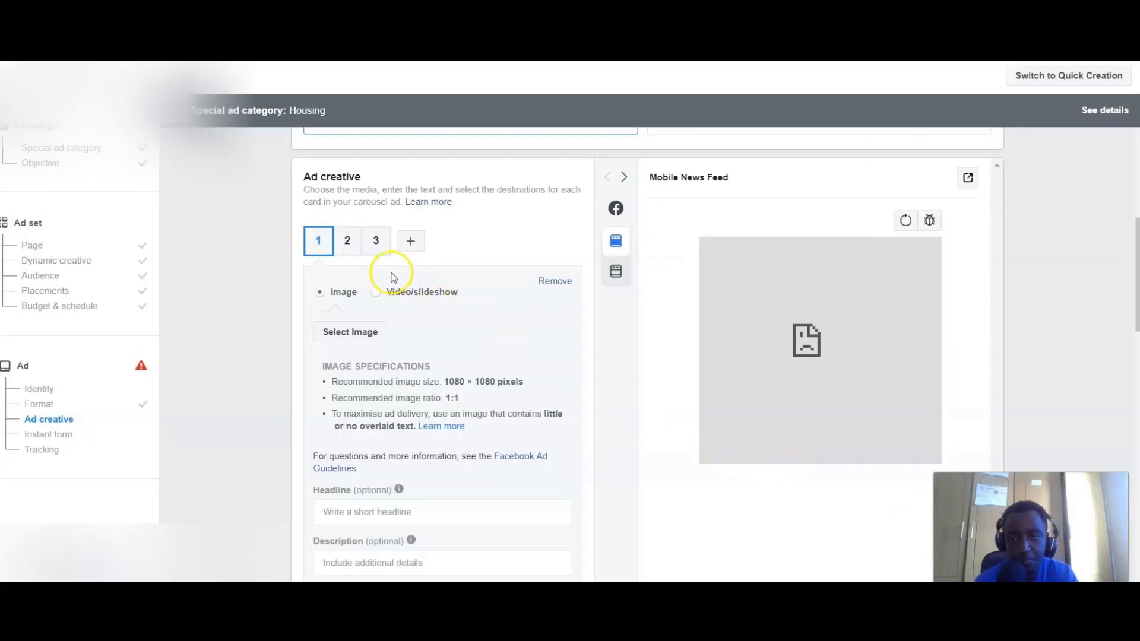
Step: Check the image settings of the second and third carousel cards, and the headline, description, primary text and call-to-action fields
{"action": "left_click", "coordinate": [347, 241]}
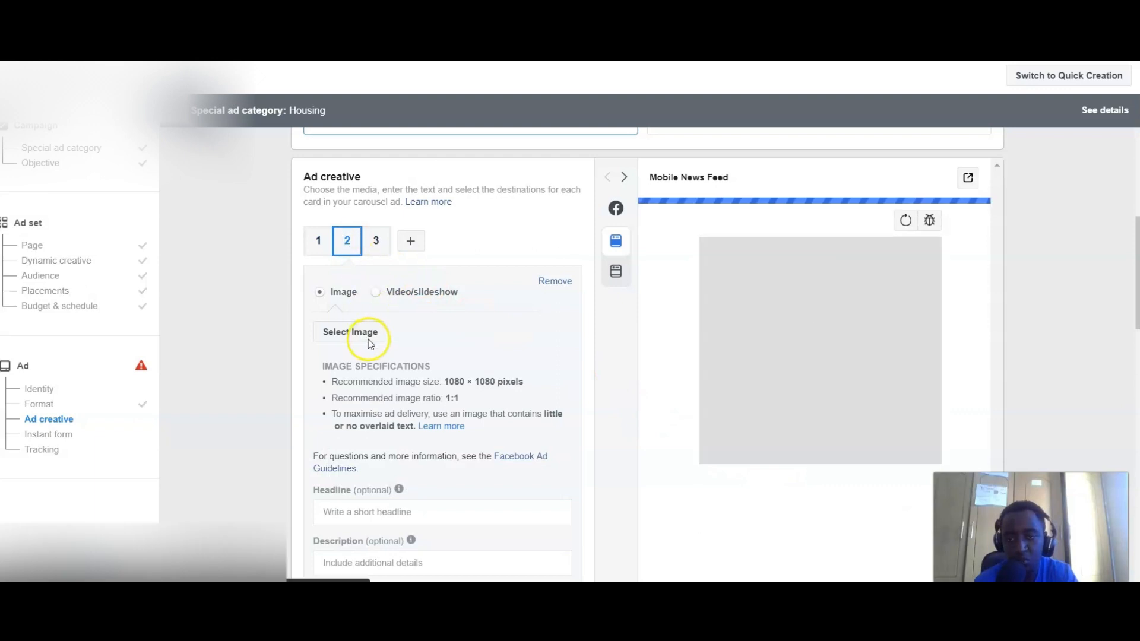
{"action": "left_click", "coordinate": [375, 244]}
{"action": "left_click", "coordinate": [375, 336]}
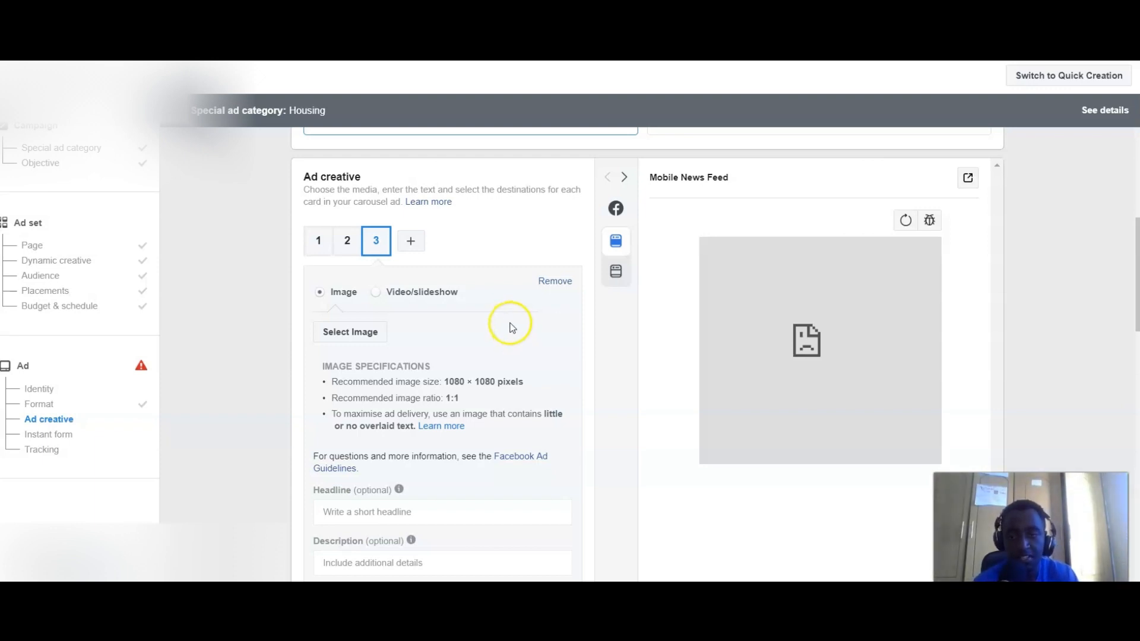
{"action": "scroll", "coordinate": [480, 279], "scroll_direction": "down", "scroll_amount": 1}
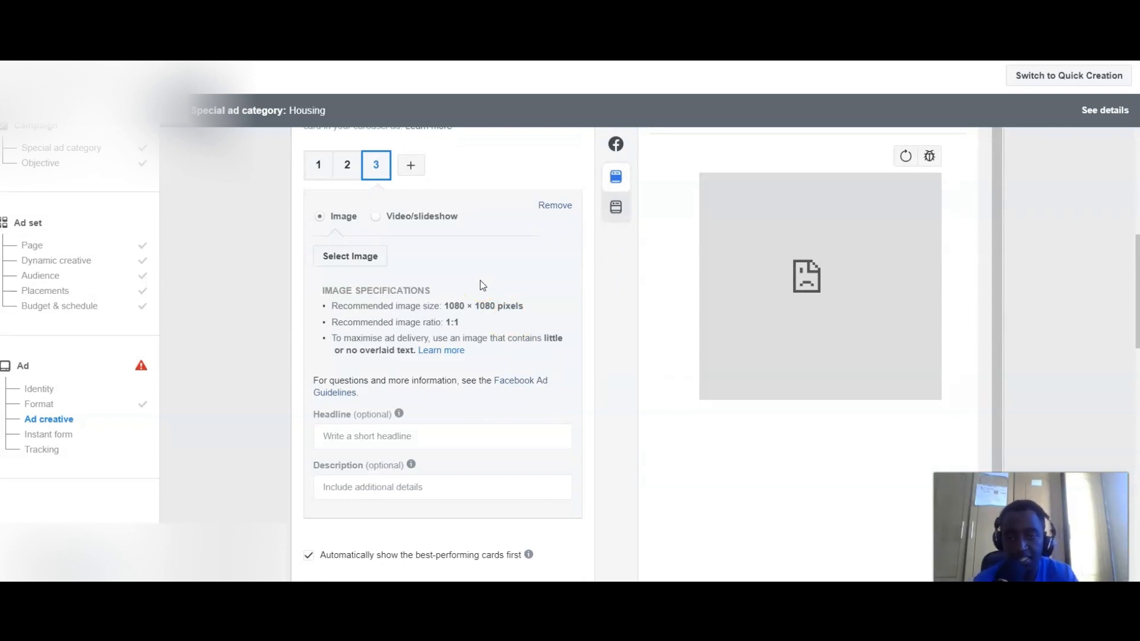
{"action": "scroll", "coordinate": [482, 285], "scroll_direction": "down", "scroll_amount": 2}
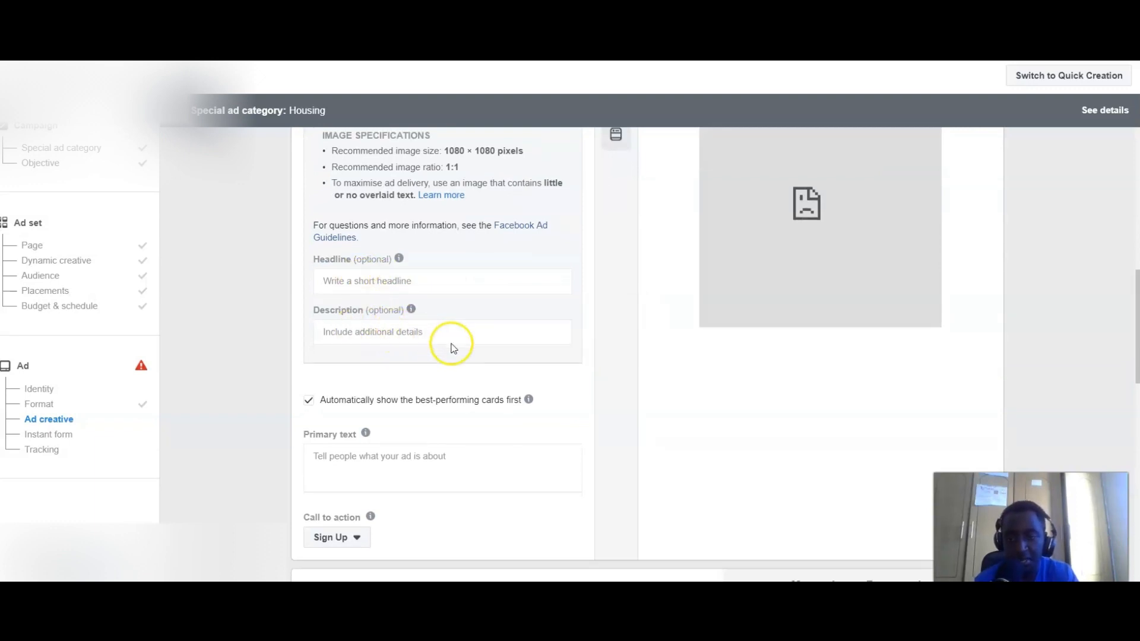
Step: Review the draft campaign's summary of targeting, placement and budget, and close it without confirming
{"action": "scroll", "coordinate": [416, 363], "scroll_direction": "down", "scroll_amount": 1}
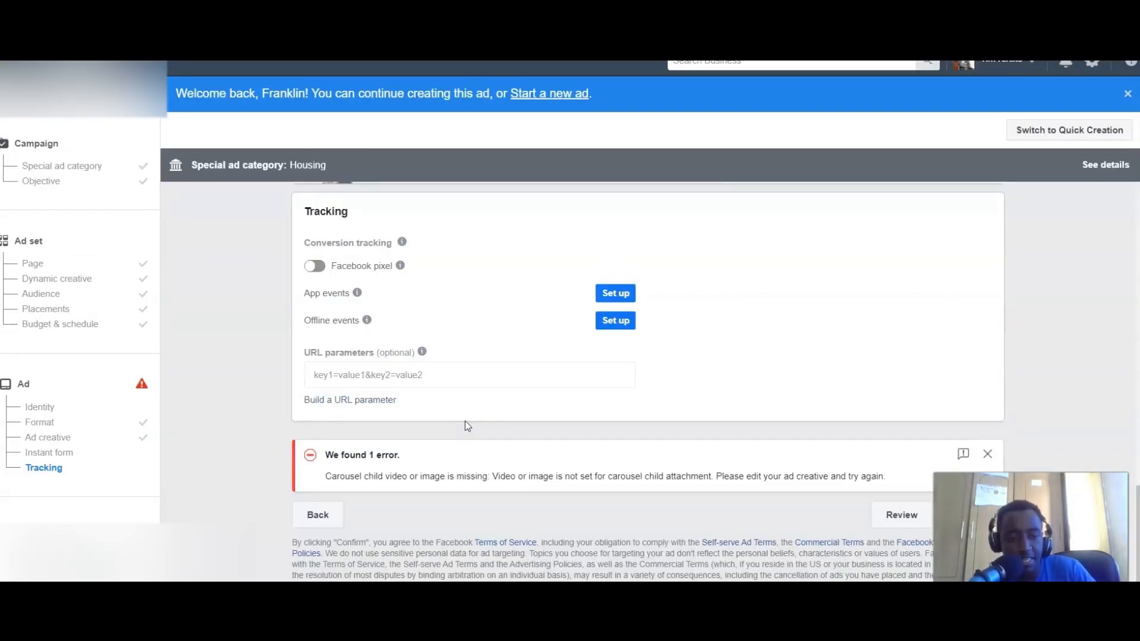
{"action": "left_click", "coordinate": [907, 516]}
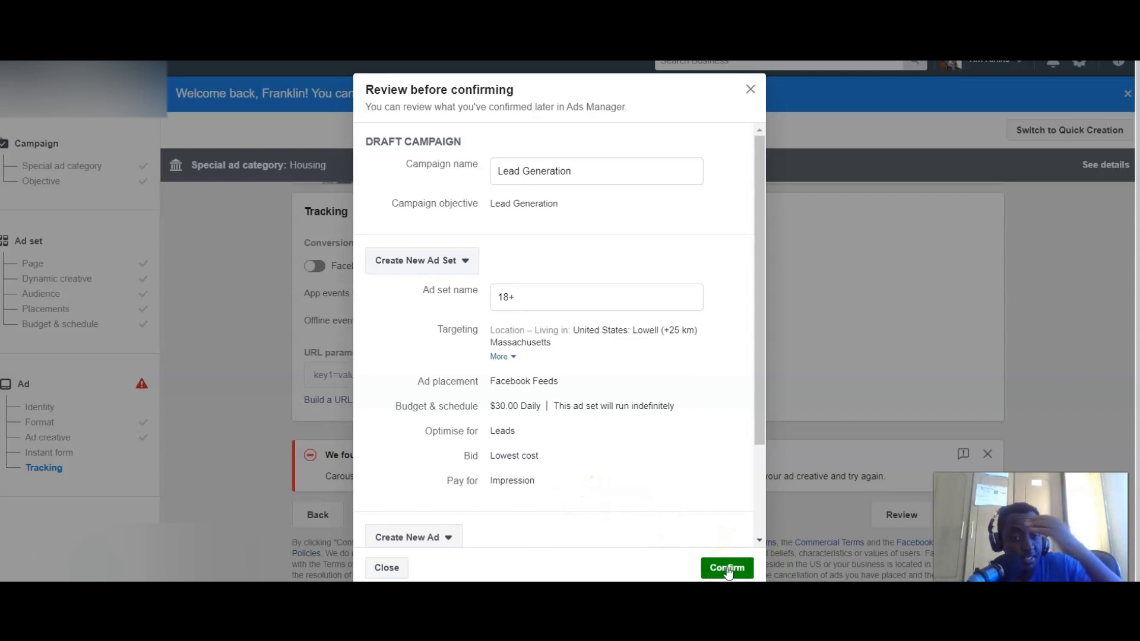
{"action": "left_click", "coordinate": [750, 89]}
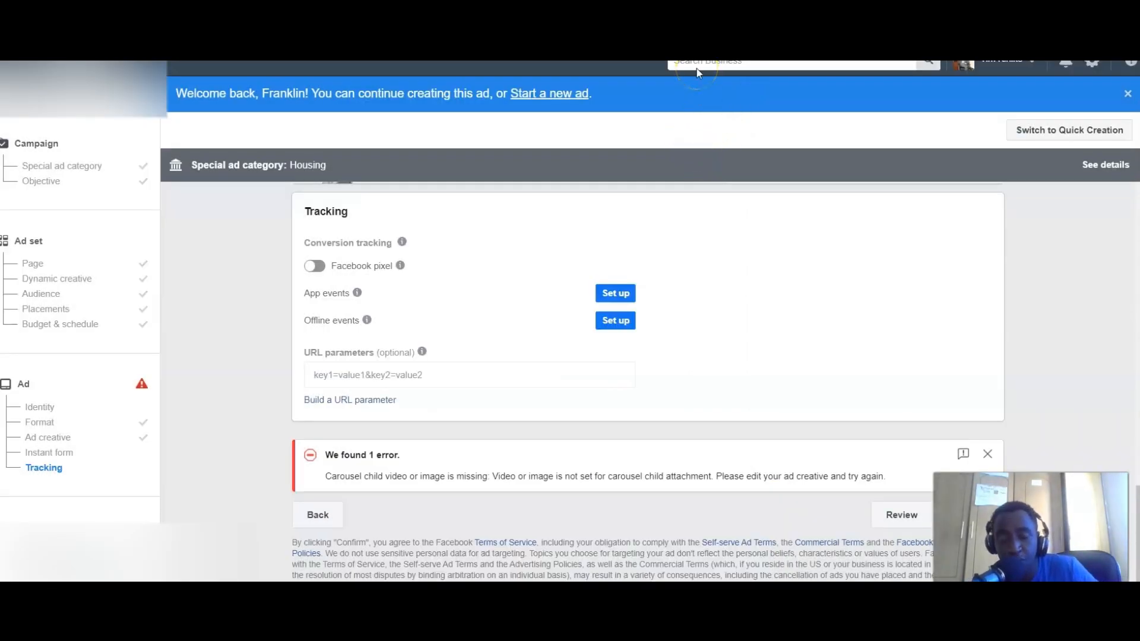